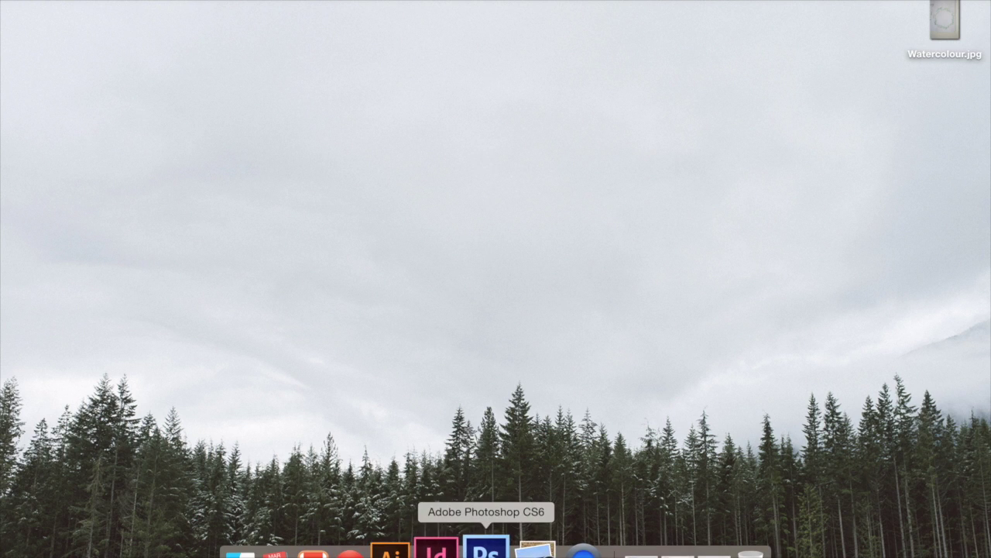
- Launch Photoshop CS6 from its Dock icon
click(485, 550)
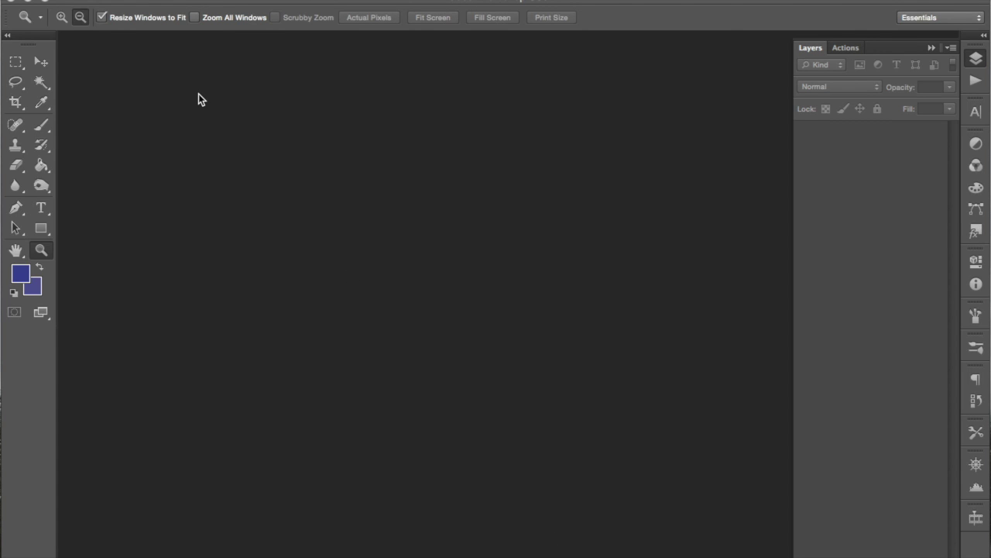
- Open Watercolour.jpg from the Desktop through File > Open
click(128, 0)
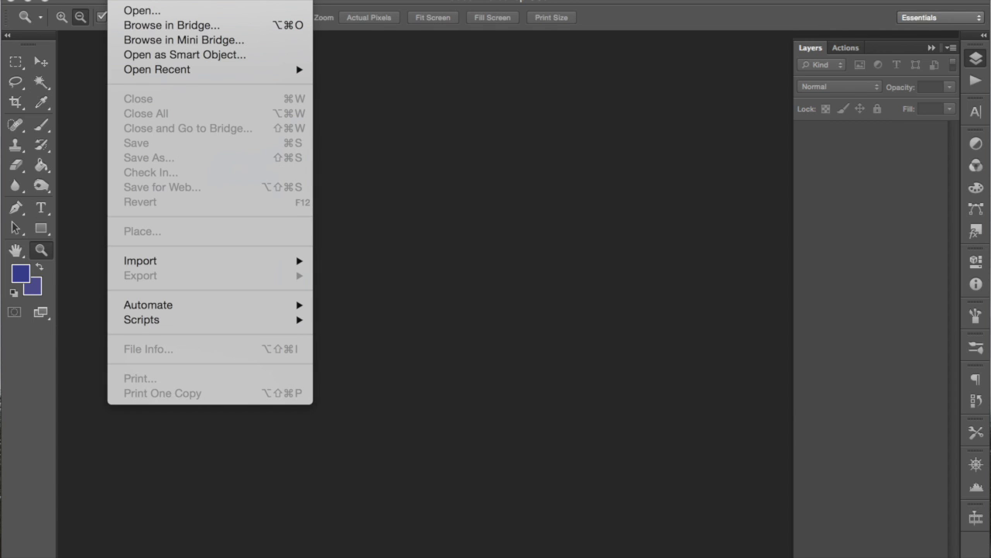
click(137, 10)
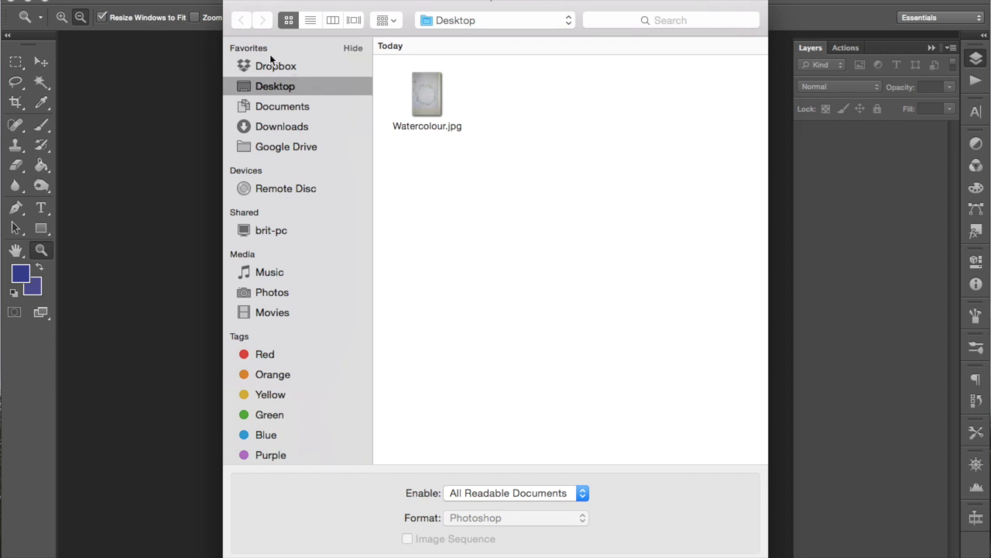
click(423, 112)
double_click(423, 111)
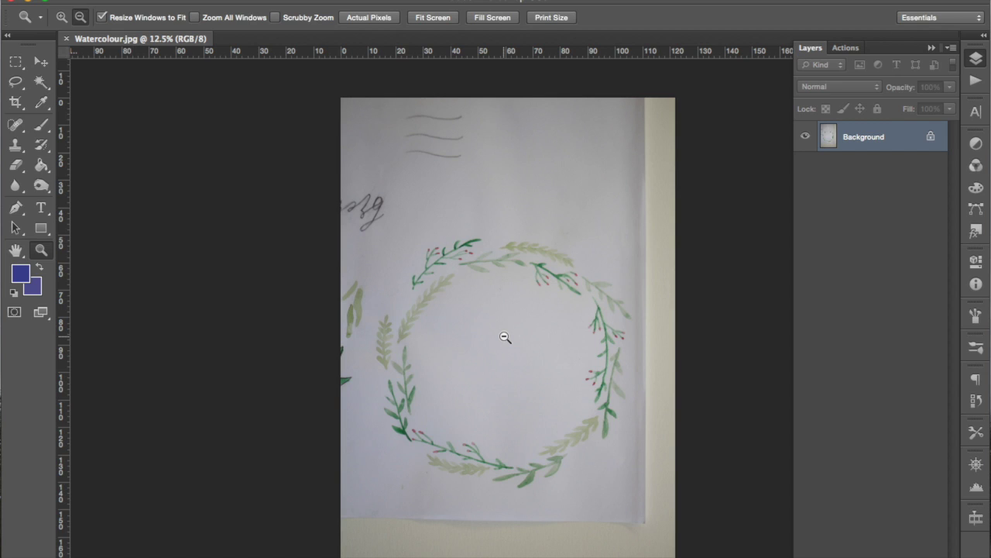
key(c)
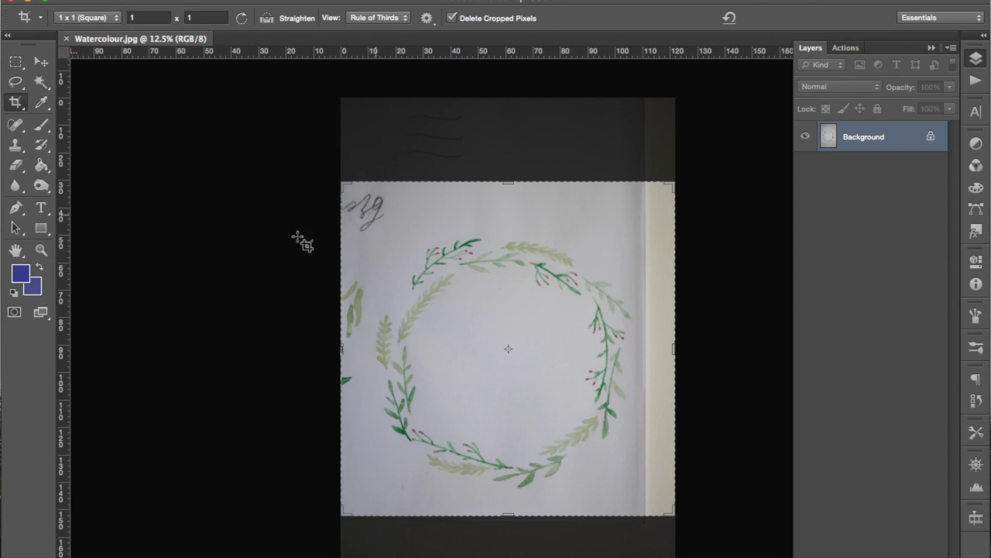
- Tighten the 1x1 crop around the wreath, centre it, and commit the crop
click(345, 184)
drag(345, 184, 361, 197)
drag(660, 498, 641, 484)
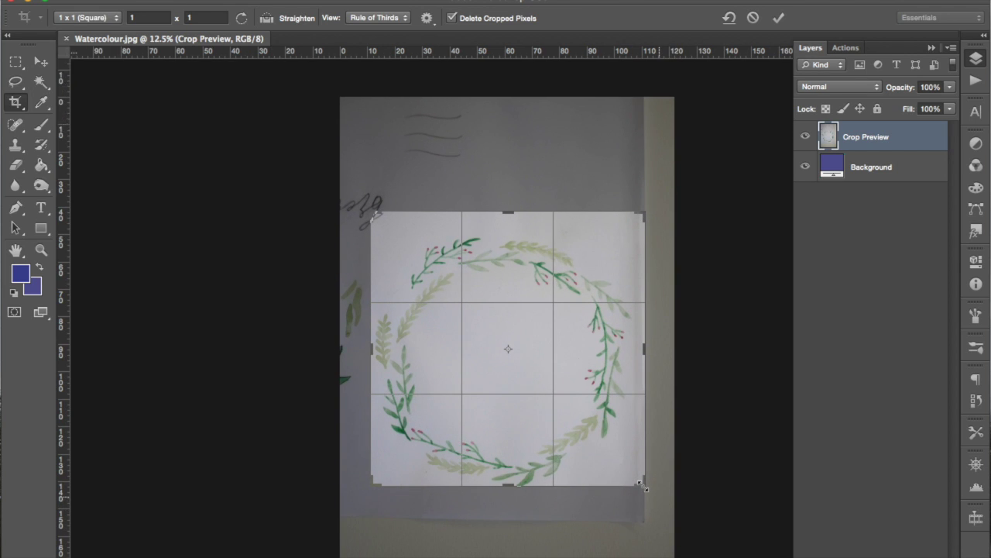
drag(617, 438, 615, 432)
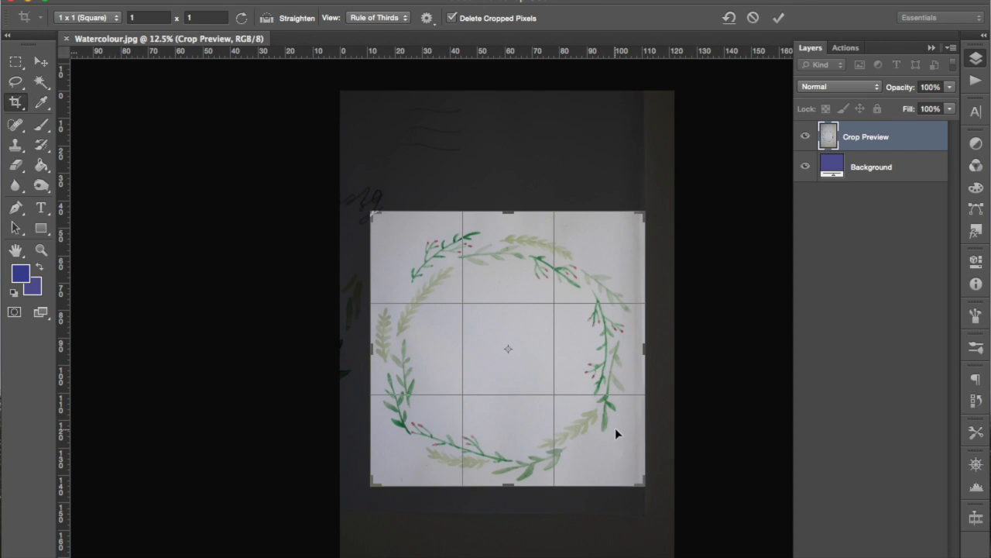
key(Return)
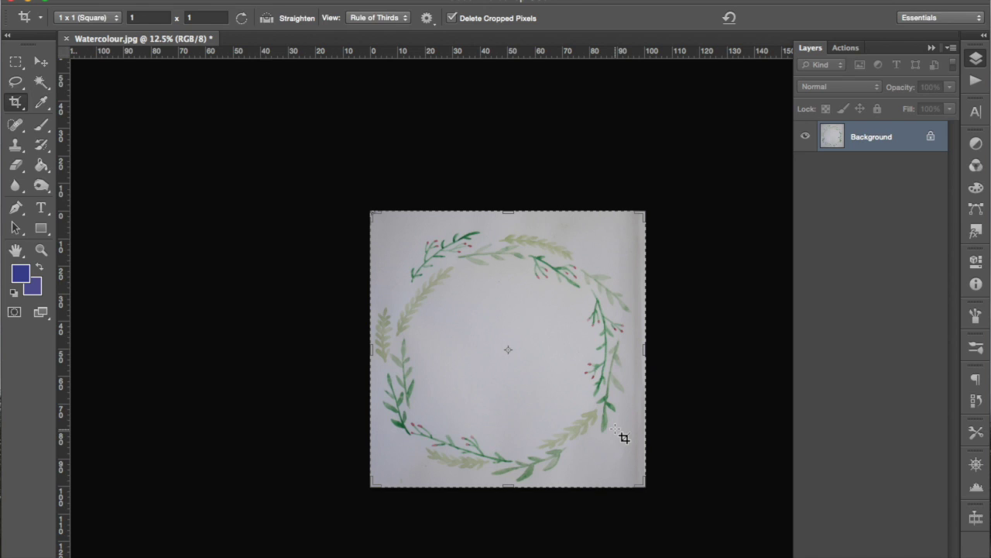
key(v)
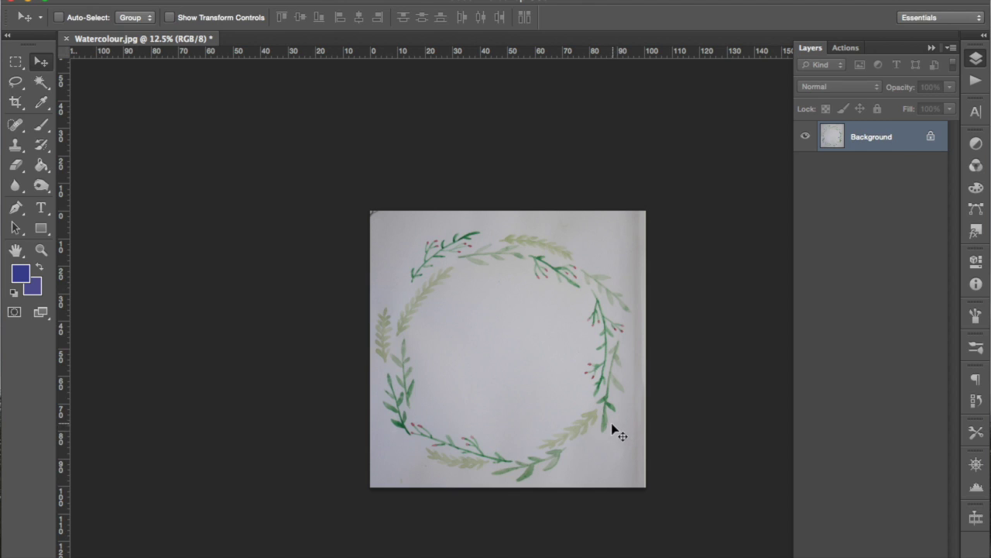
- Convert the Background to Layer 0, then undo the conversion
double_click(882, 138)
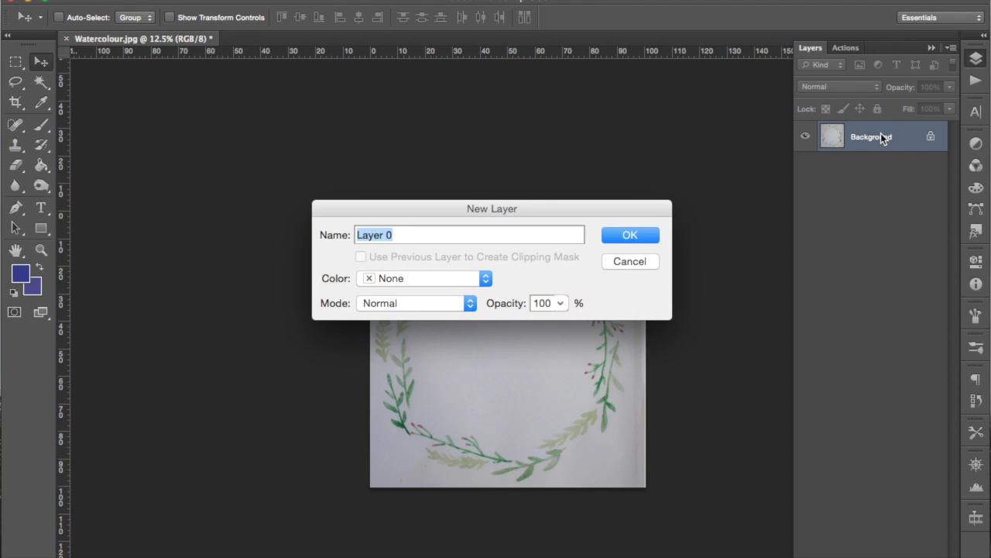
key(Return)
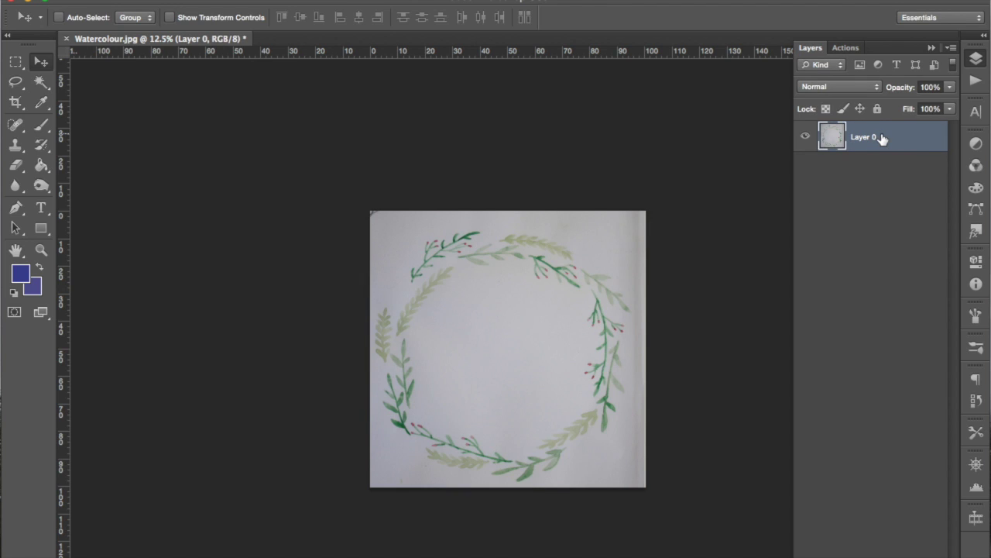
key(ctrl+z)
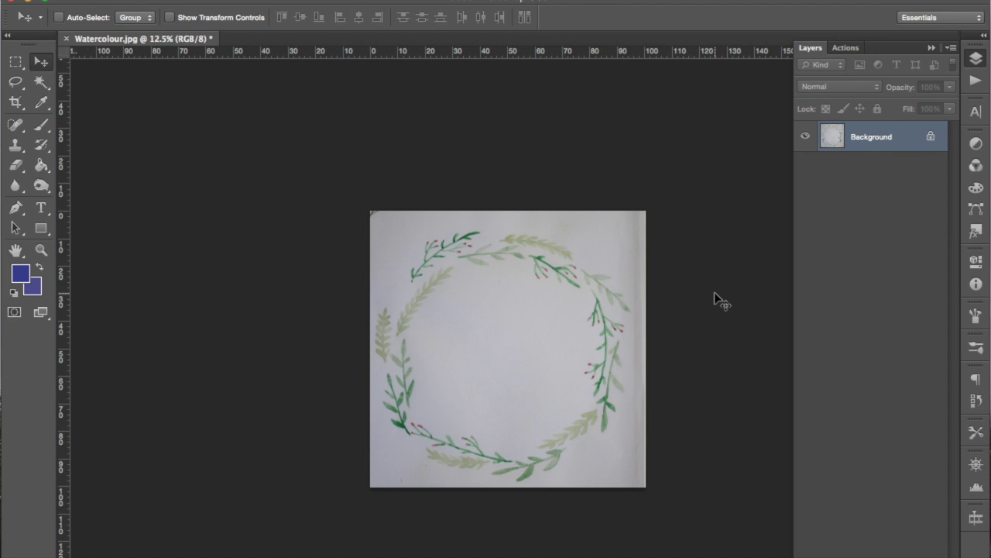
- After browsing the Edit menu, convert the Background to Layer 0 with Shift+Cmd+N
click(190, 9)
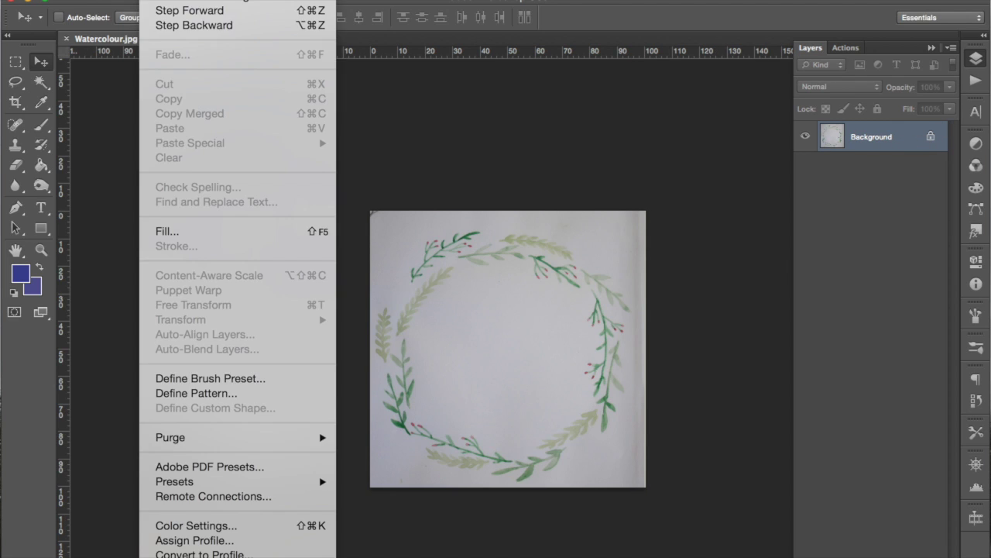
scroll(256, 449, down, 3)
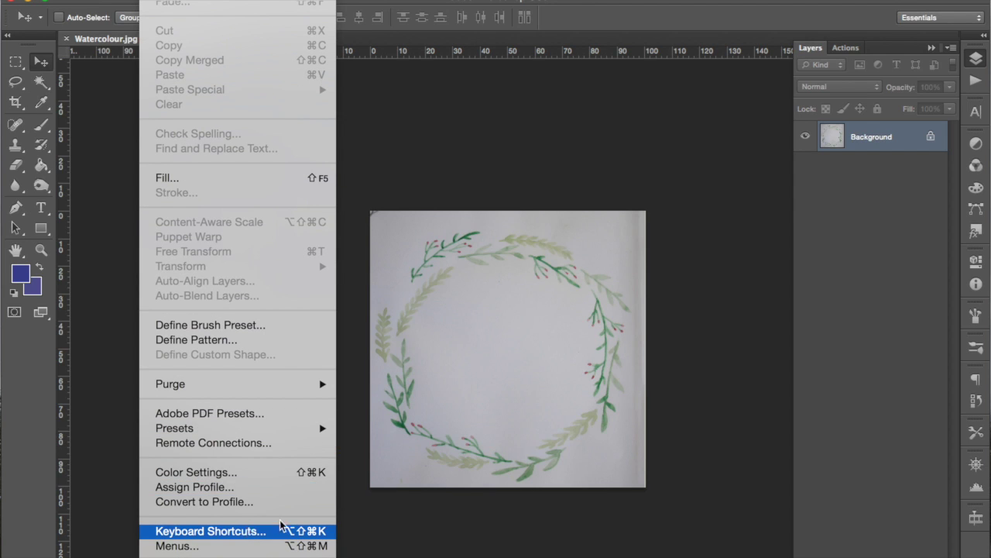
click(715, 394)
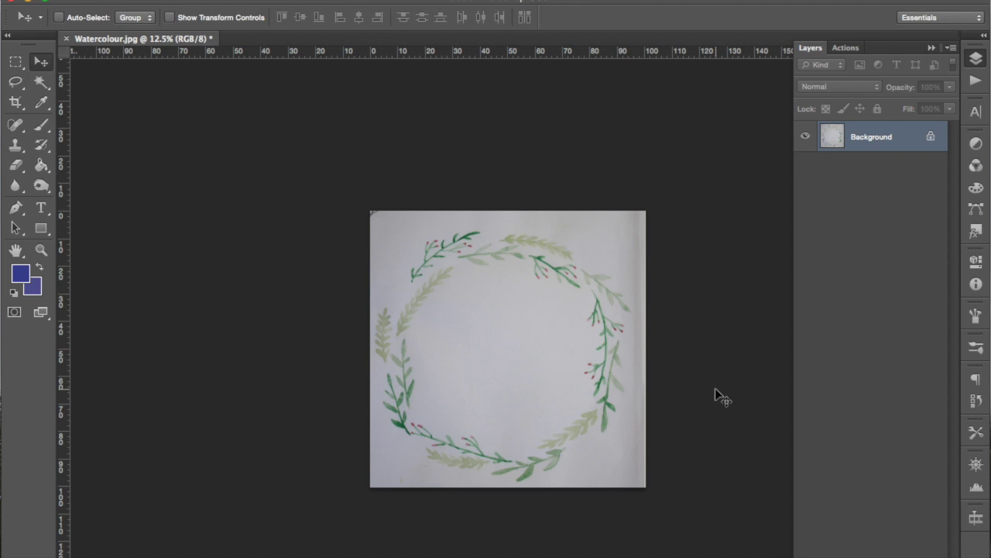
key(ctrl+shift+n)
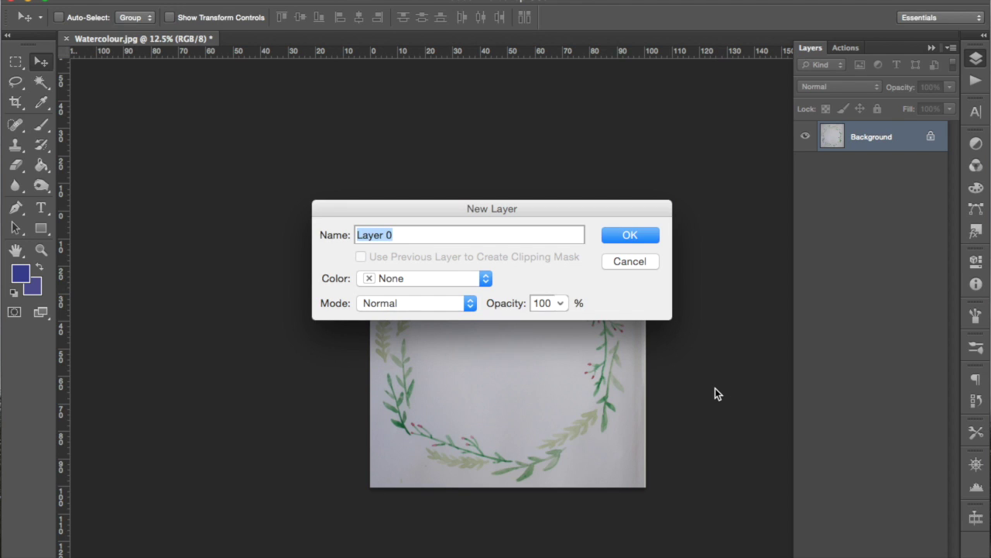
key(Return)
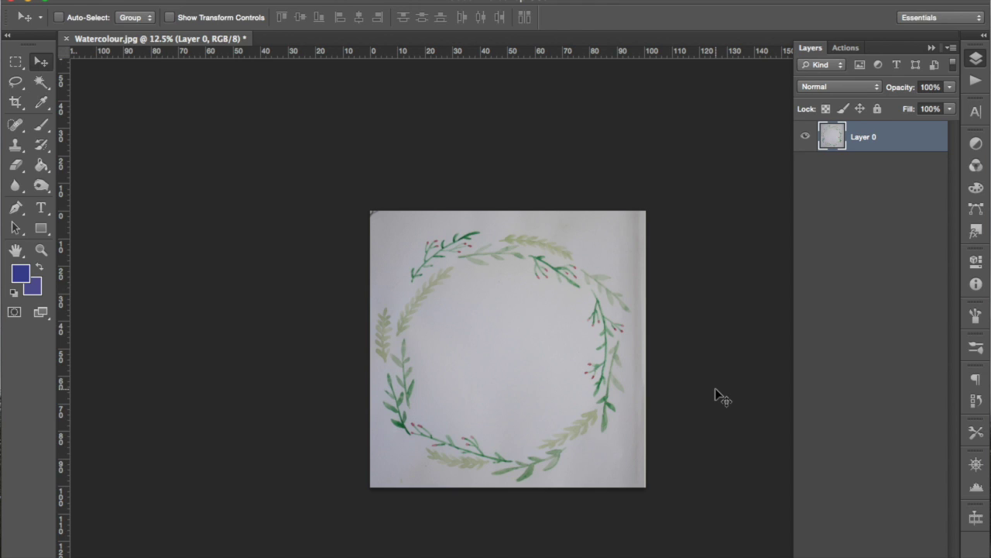
key(super+l)
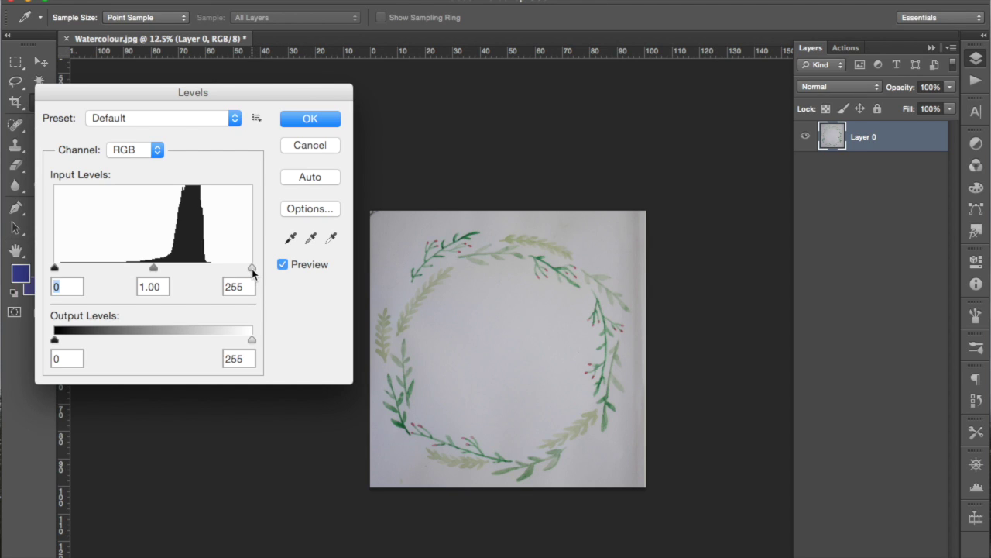
- Apply Levels with the white input slider set to 178
drag(252, 269, 183, 272)
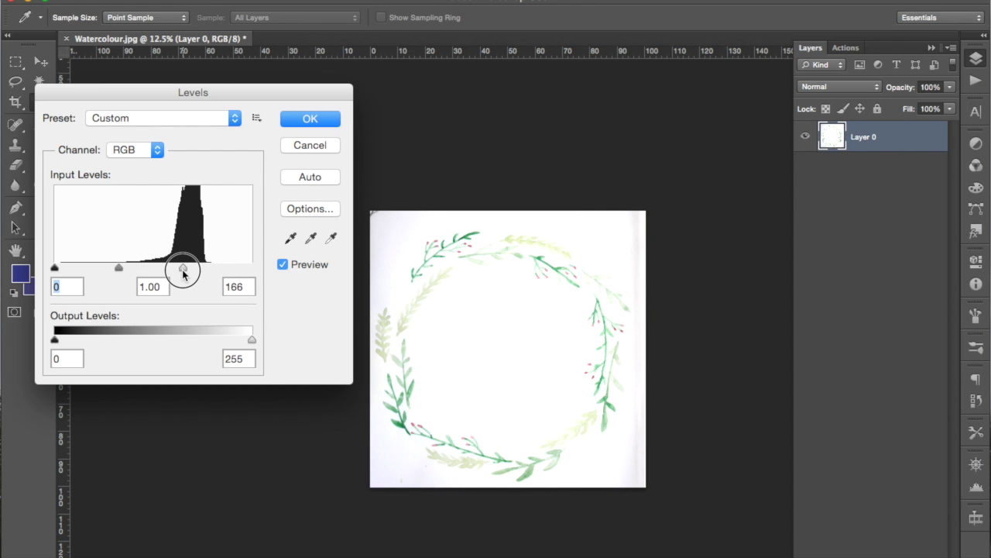
drag(184, 273, 192, 271)
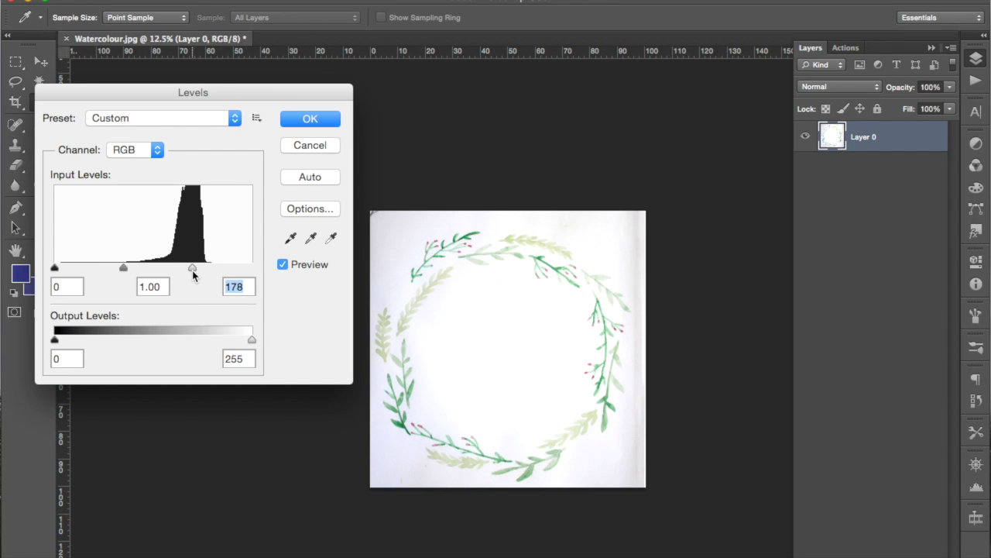
key(Return)
- Zoom in on the wreath's upper left to check the paper, then zoom back out
key(v)
key(z)
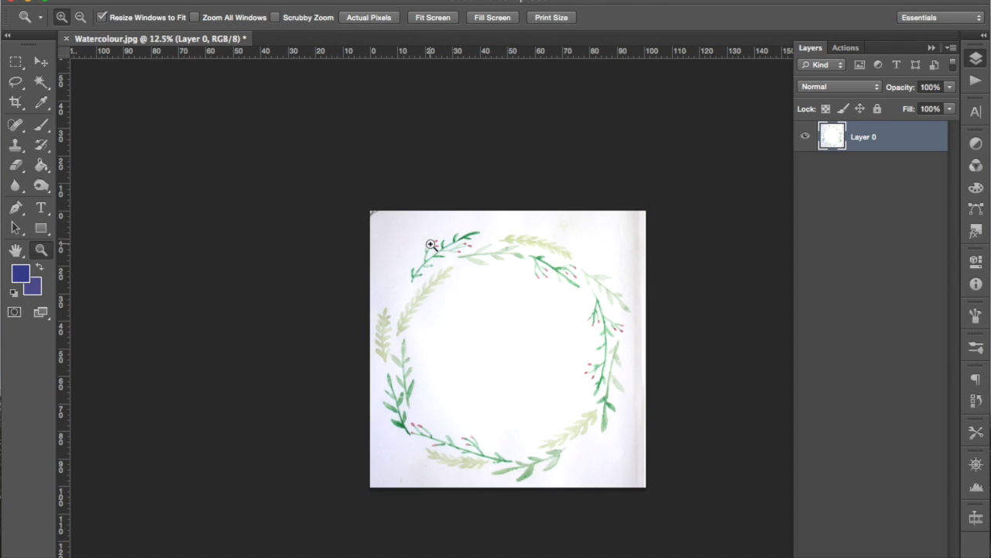
click(430, 244)
click(430, 244)
key(alt)
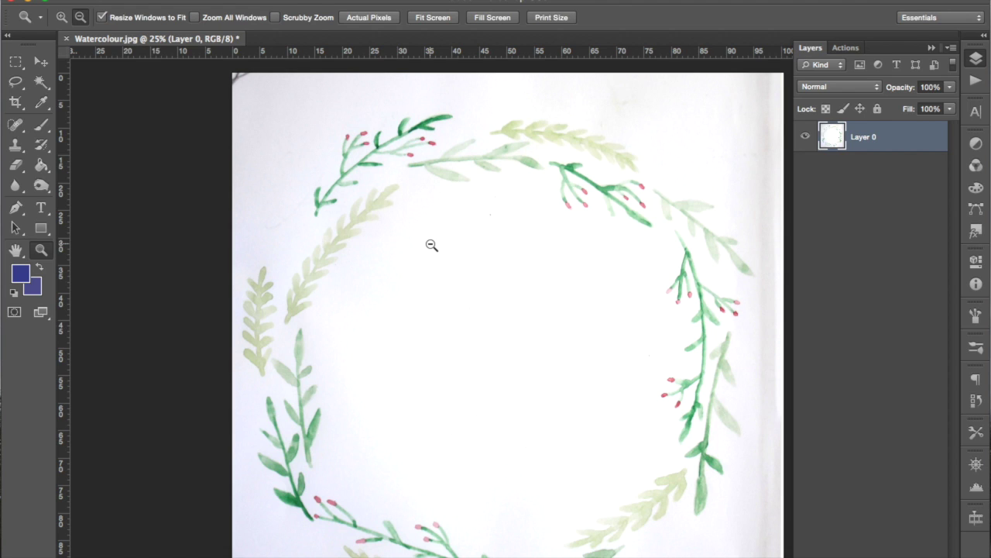
click(432, 244)
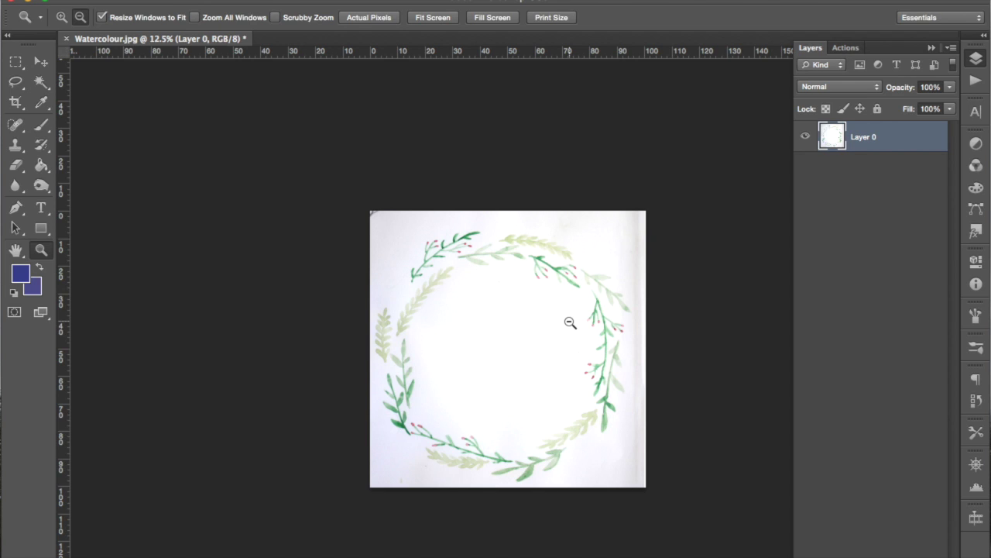
- Create Layer 1 filled with dark blue (R 52, G 55, B 138) and move Layer 0 above it
key(ctrl+shift+n)
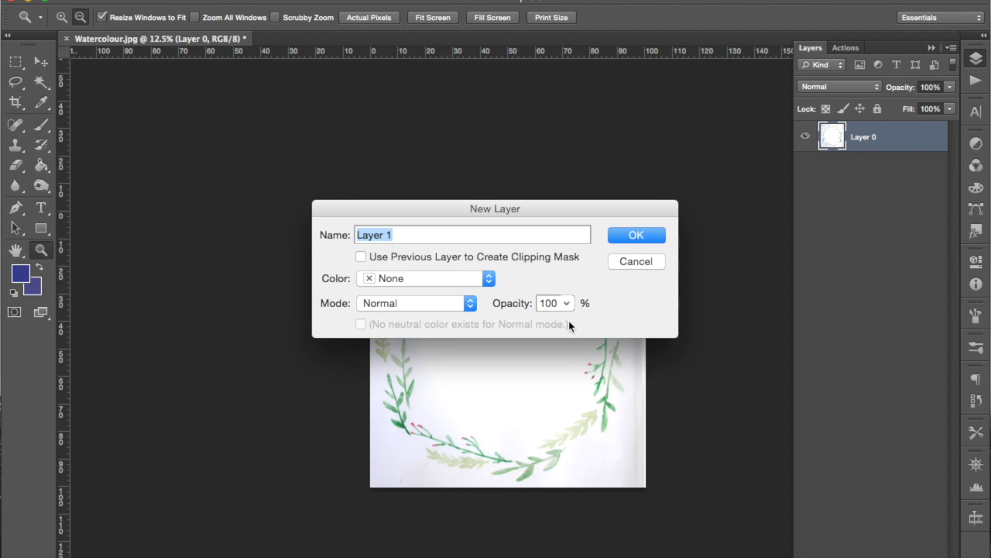
key(Return)
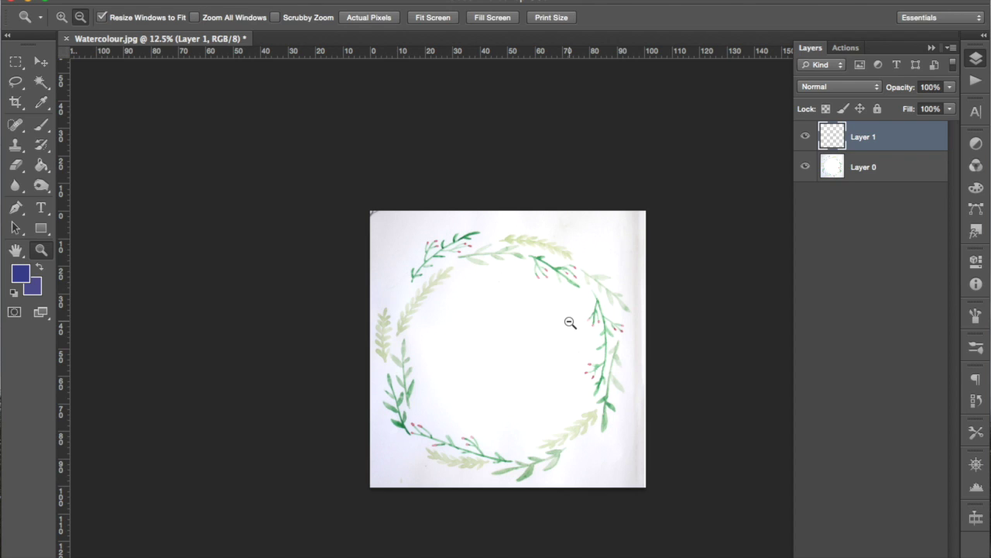
key(g)
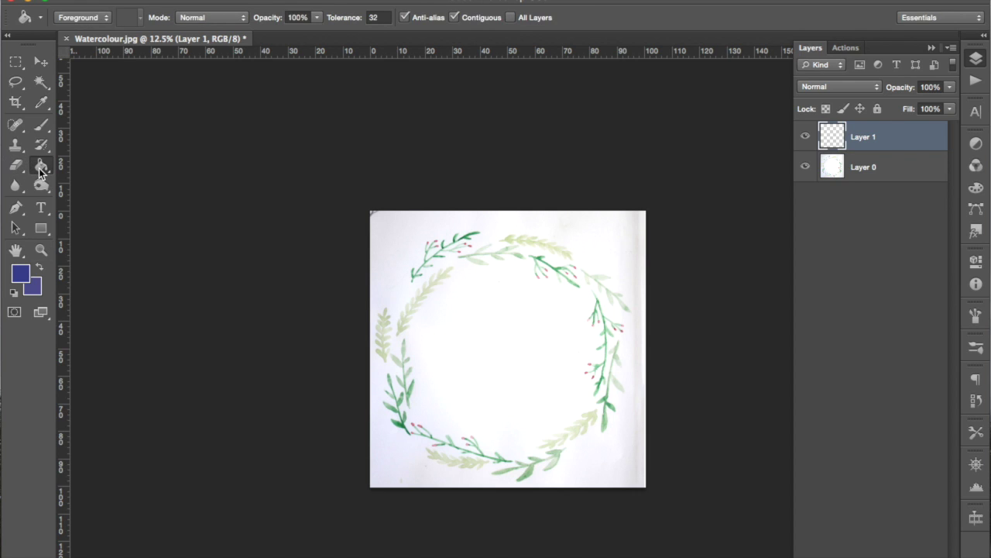
click(28, 269)
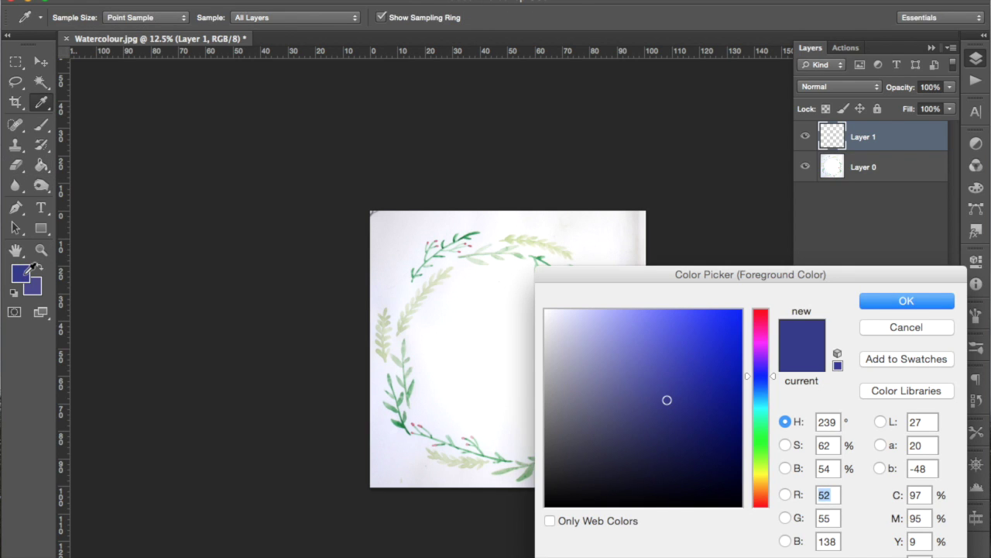
key(Return)
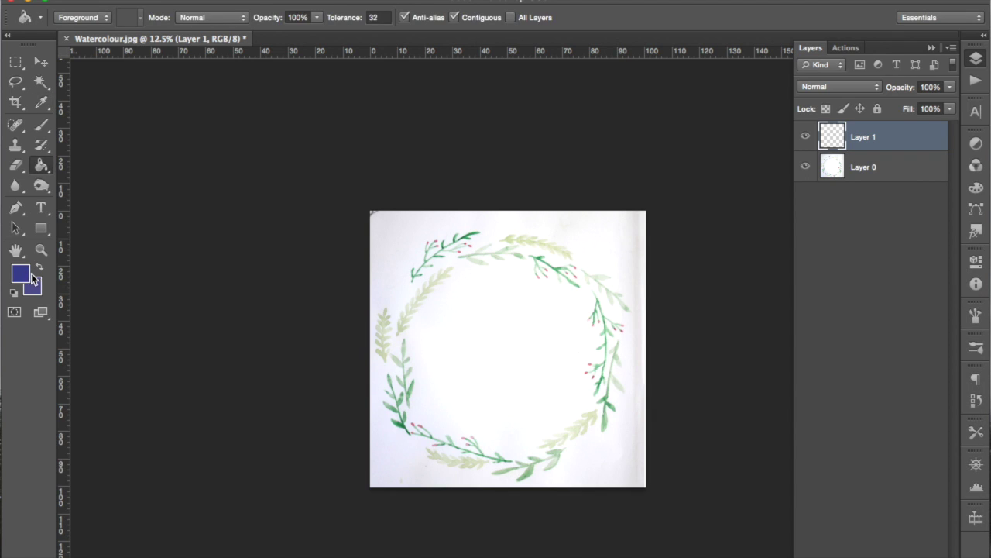
click(521, 352)
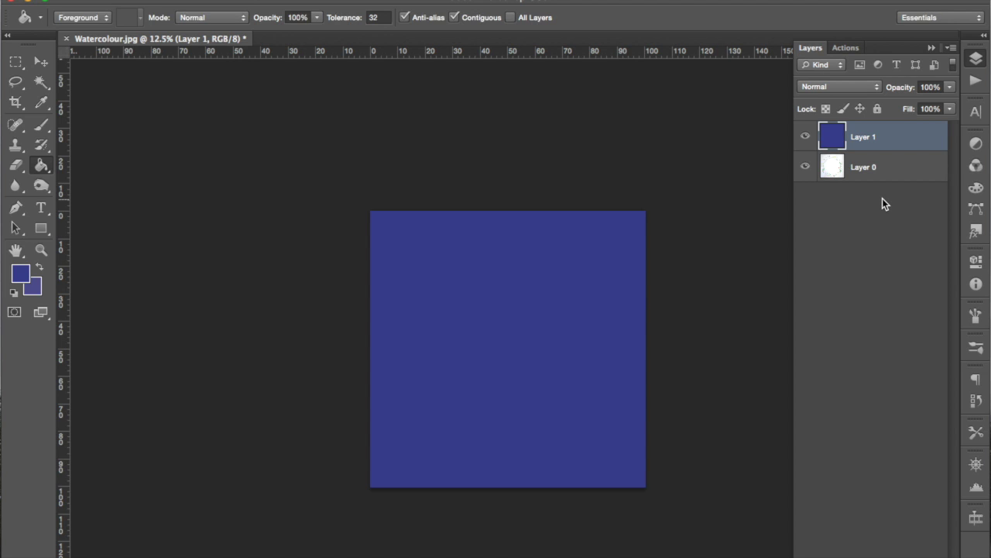
click(871, 168)
drag(872, 168, 863, 129)
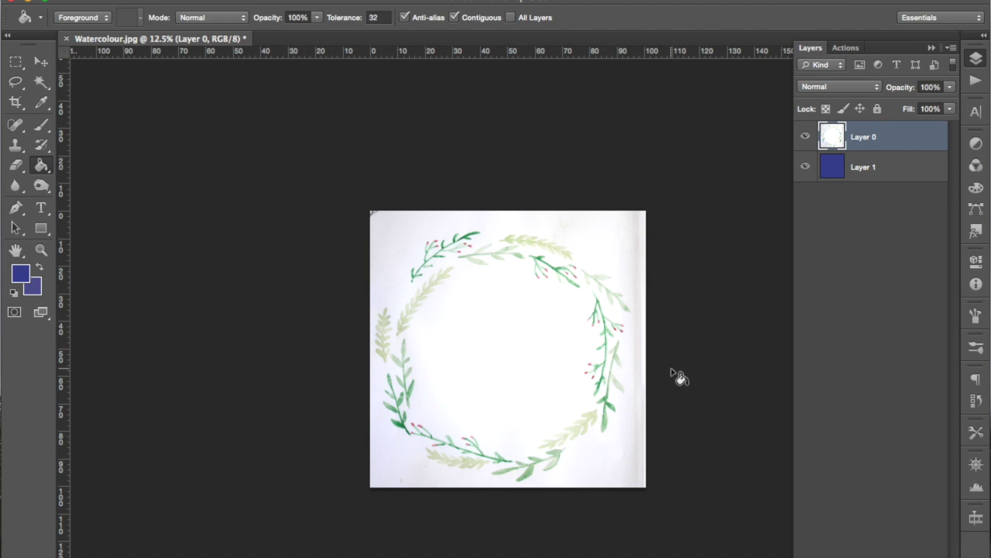
- Select the white paper with Color Range at Fuzziness 50
click(325, 0)
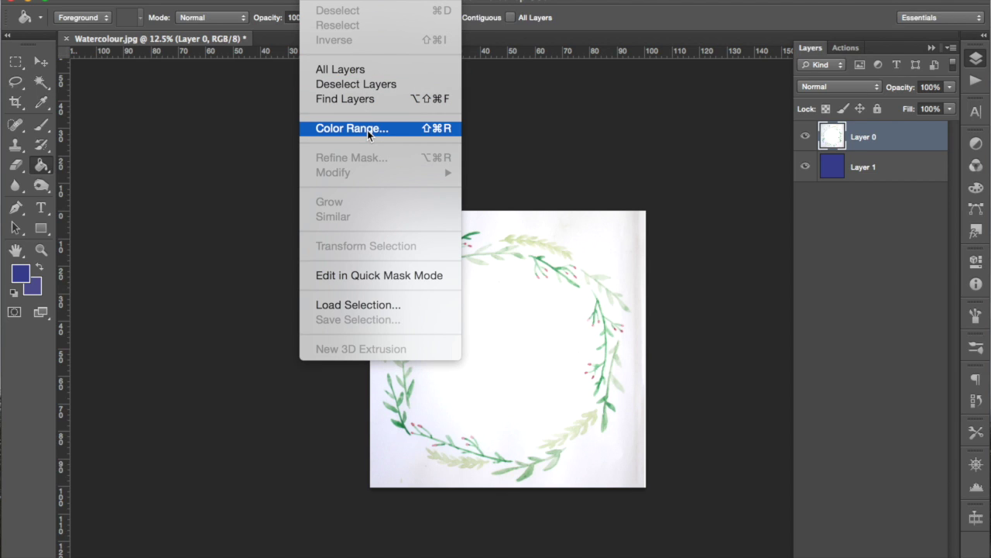
click(569, 329)
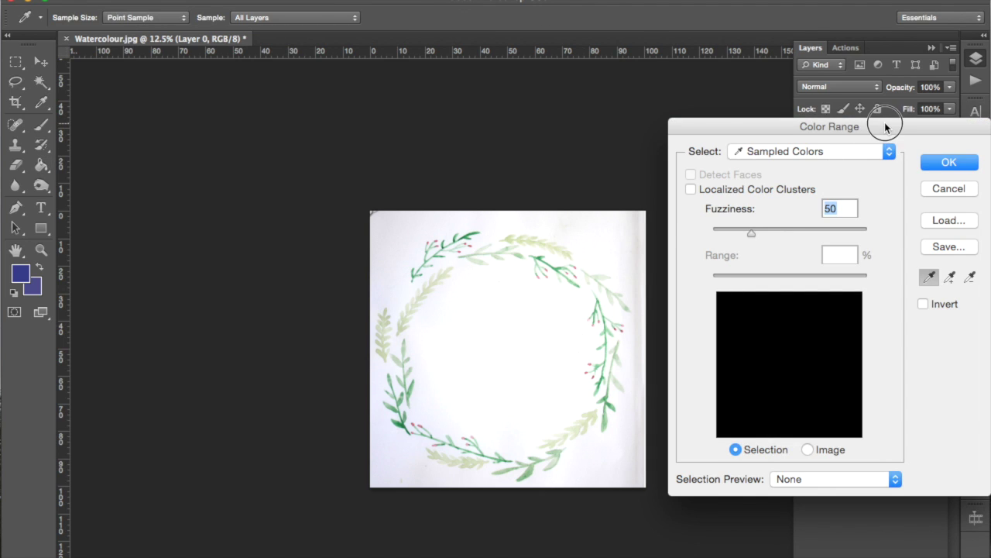
drag(886, 128, 711, 150)
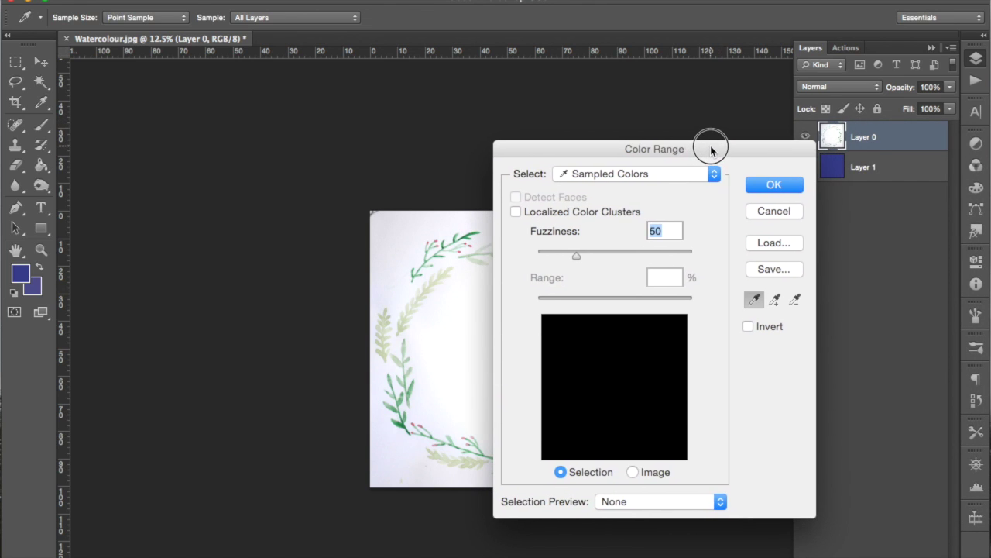
click(398, 245)
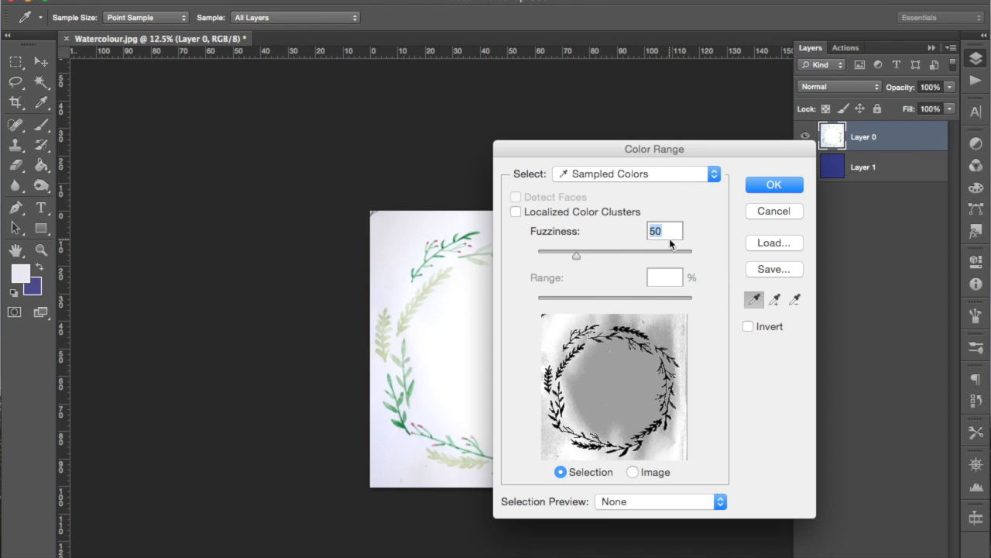
text(100)
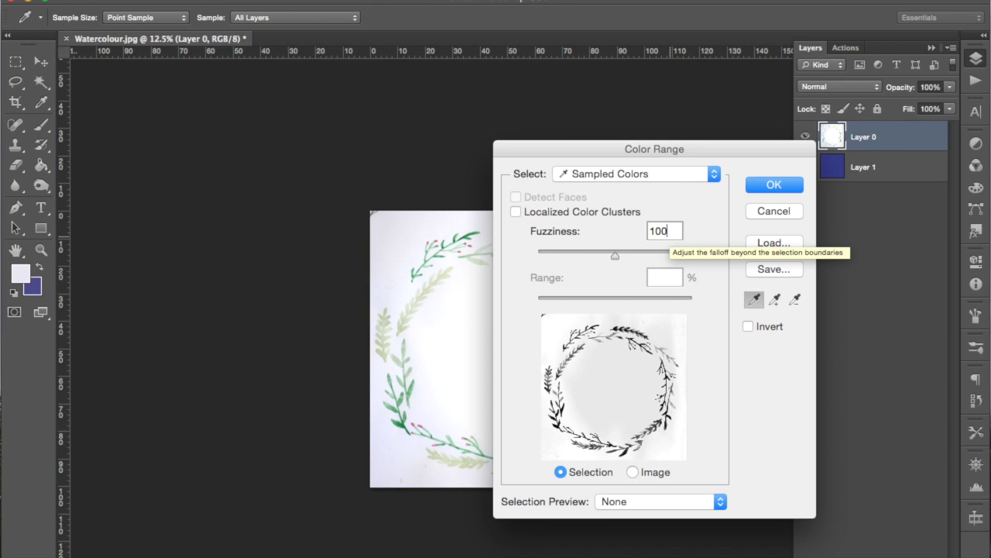
drag(676, 231, 639, 231)
text(50)
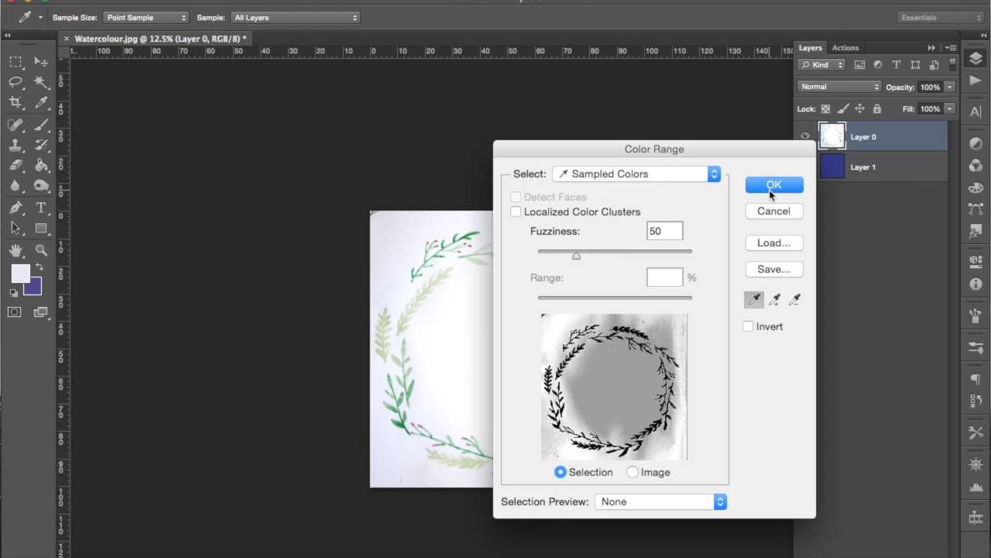
click(398, 241)
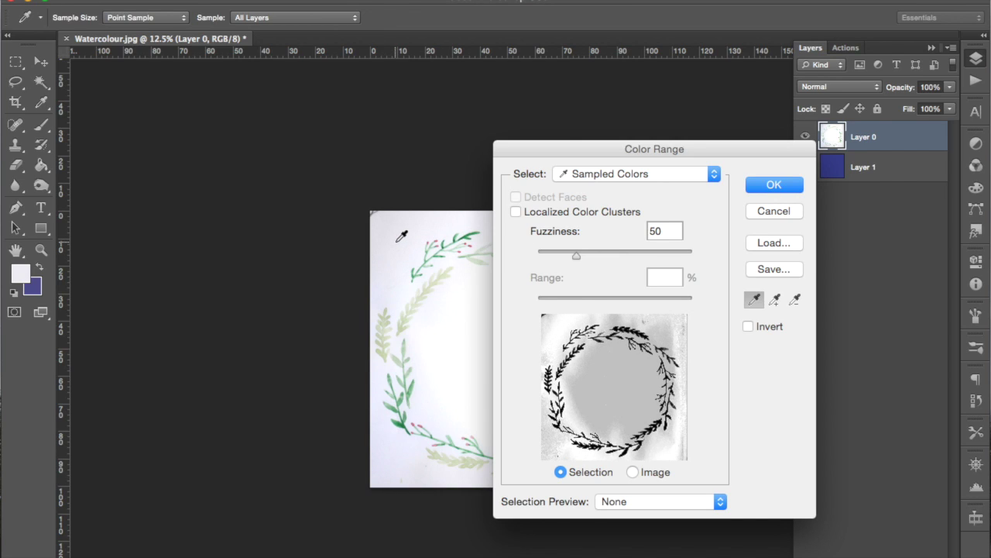
key(Return)
- Delete the selected paper, deselect, and zoom in on the top of the wreath
key(g)
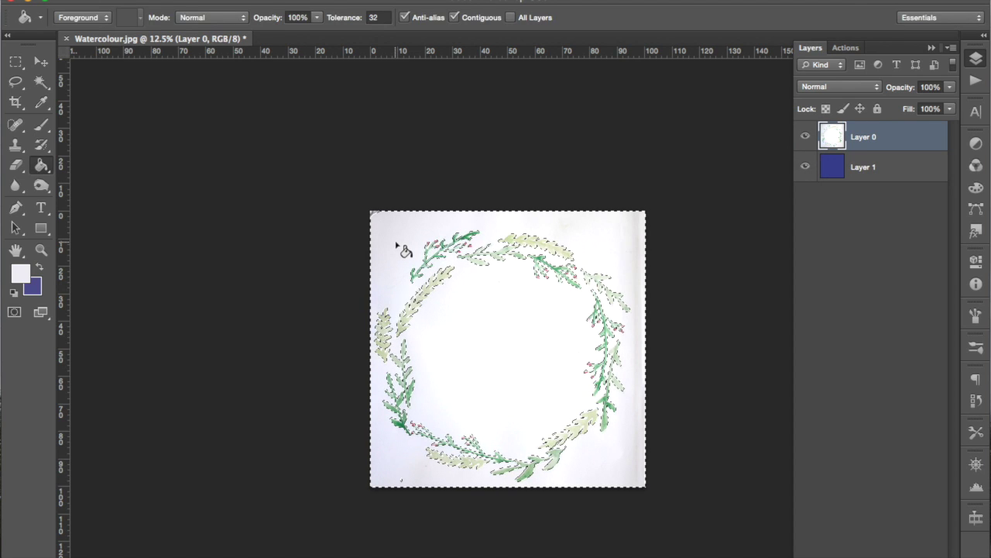
key(Delete)
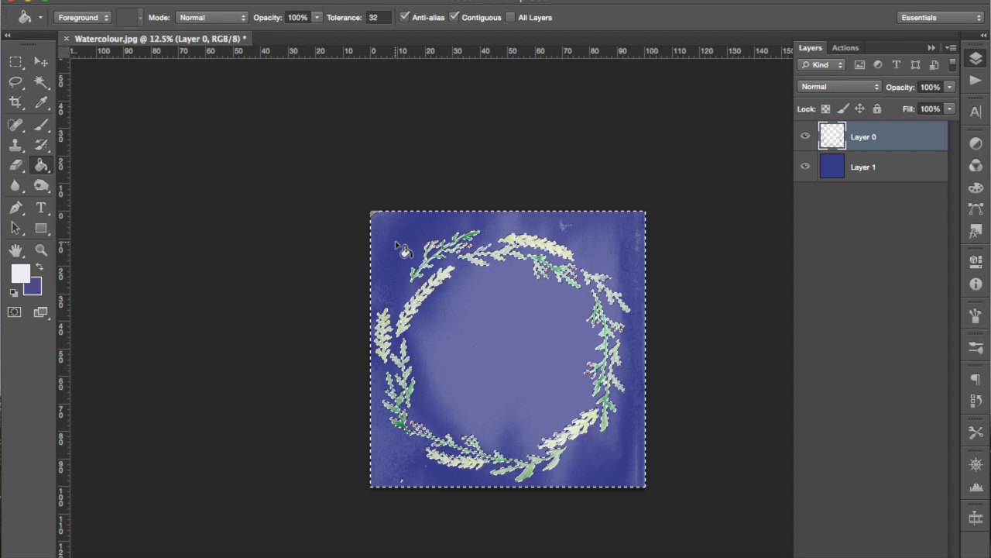
key(ctrl+d)
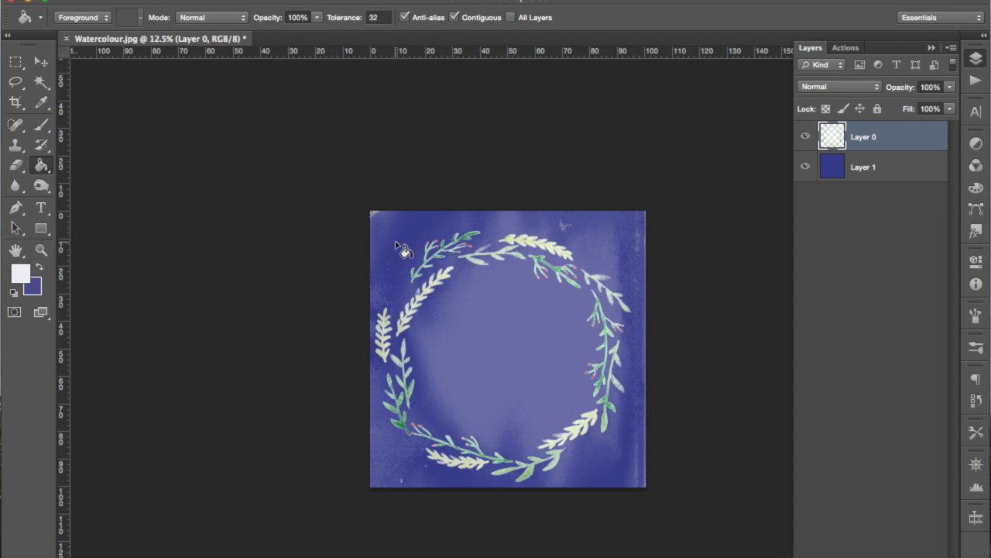
key(z)
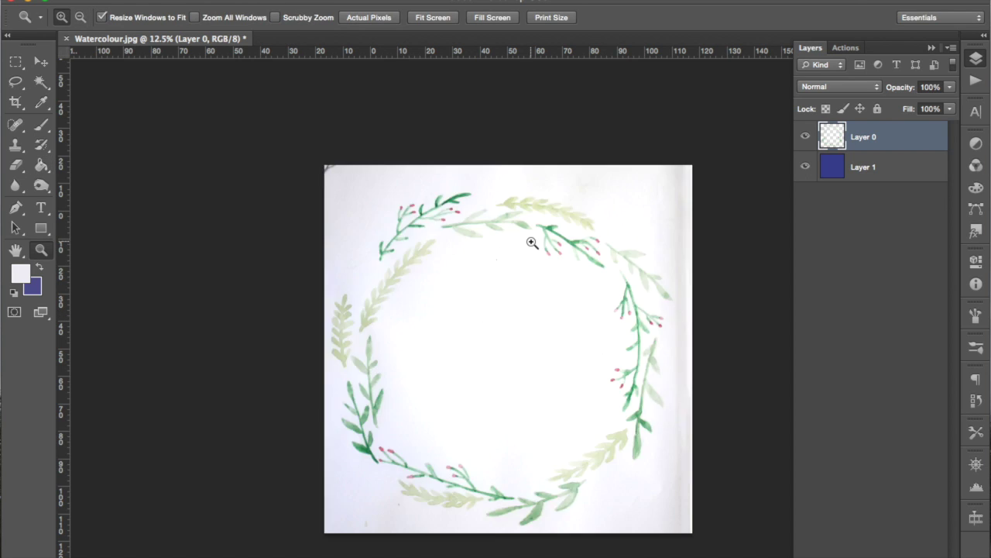
click(531, 242)
- Zoom in closely on the top branches of the wreath
click(529, 240)
click(518, 236)
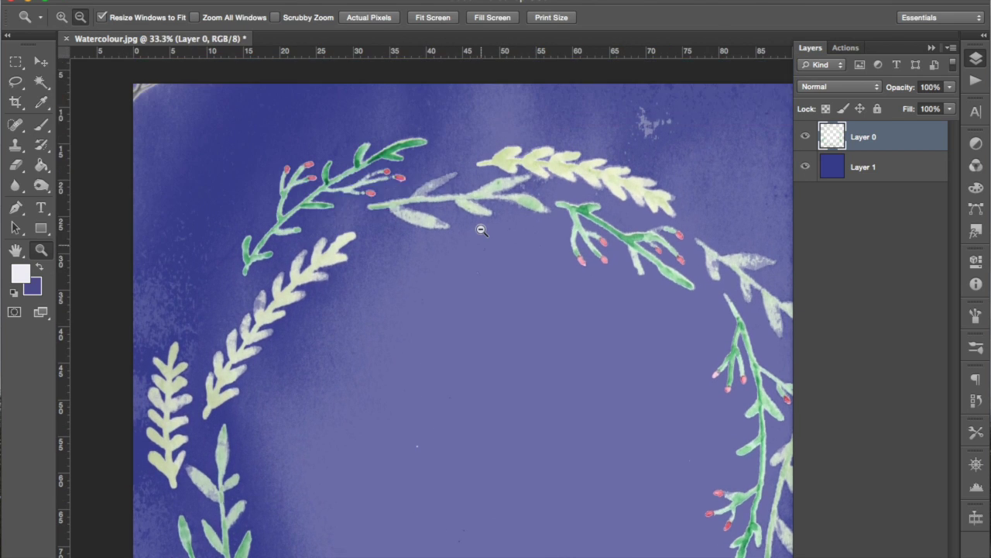
scroll(481, 230, up, 2)
click(438, 282)
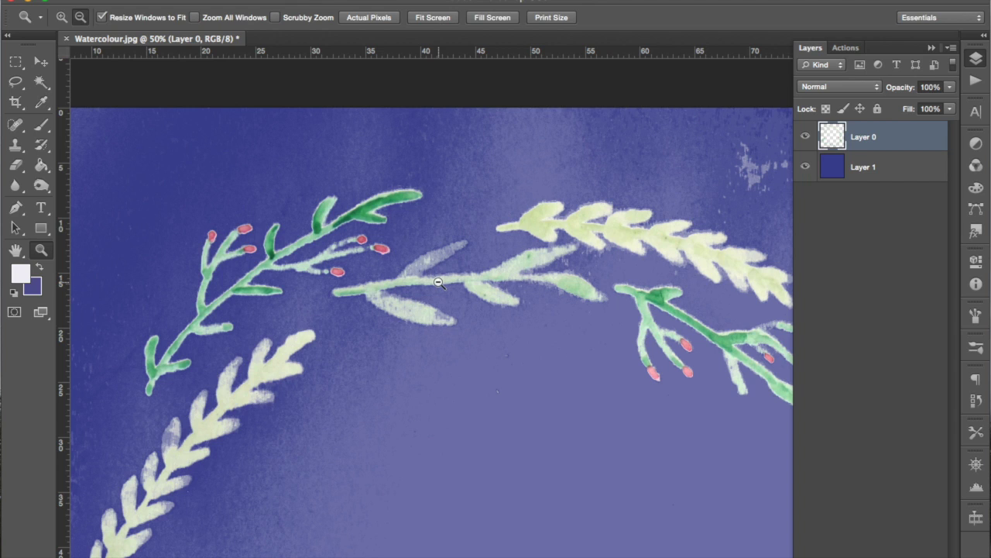
- Undo the paper deletion and deselect, restoring the white paper
key(super+alt+z)
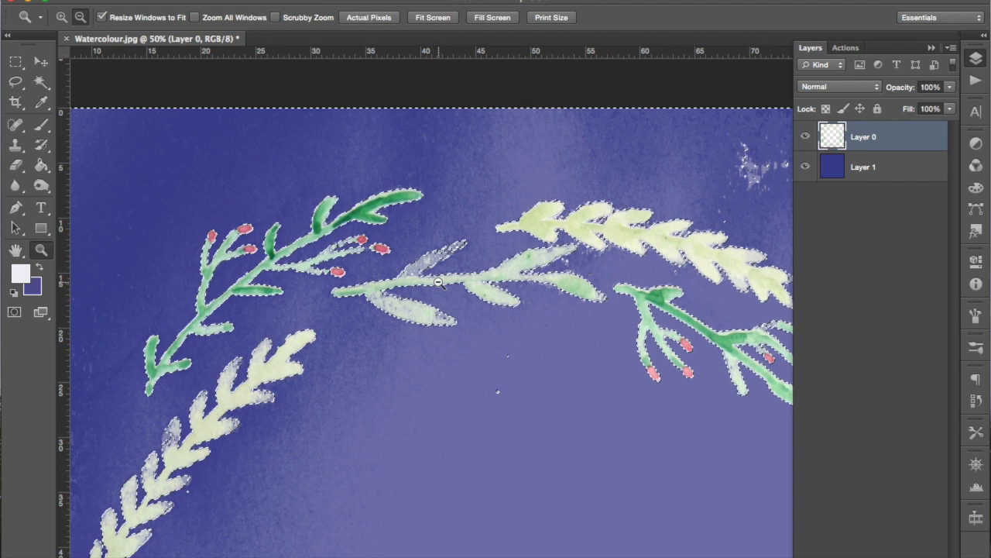
key(super+alt+z)
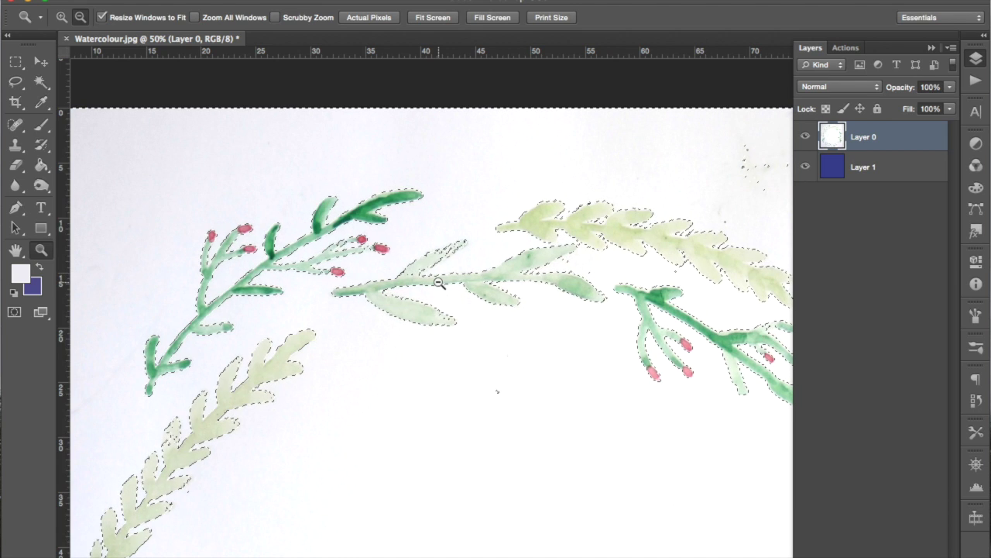
key(super+d)
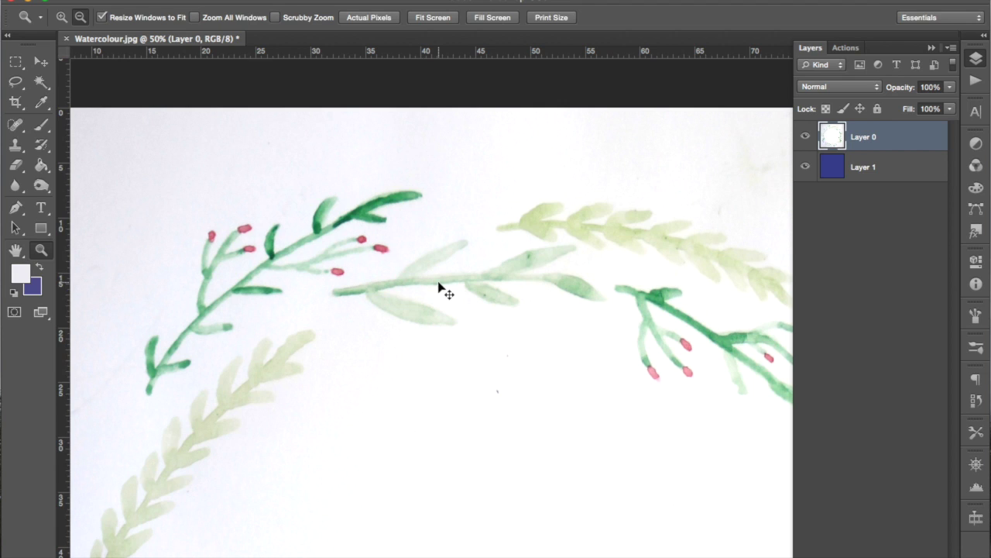
key(super+alt+shift+c)
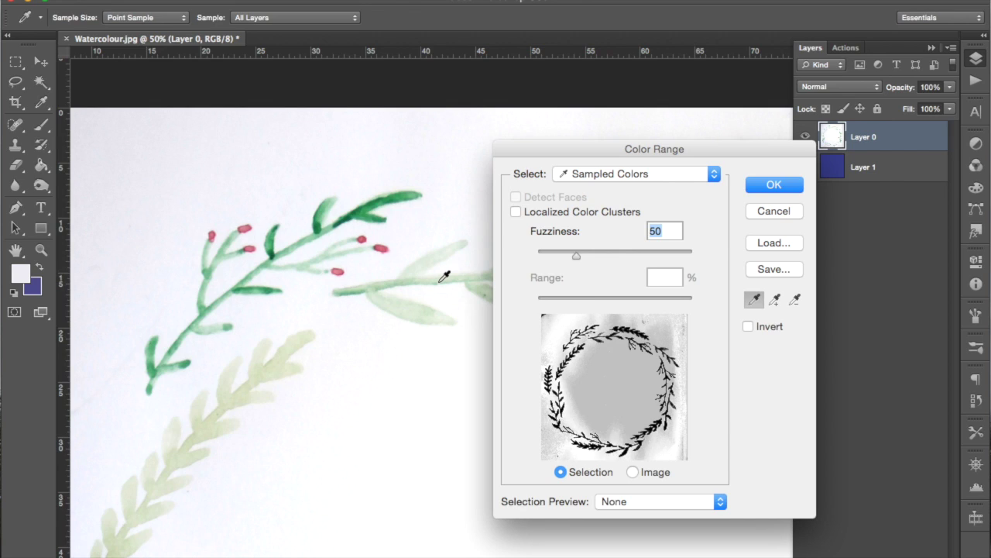
- Set Color Range fuzziness to 25 and delete the selected paper
text(2)
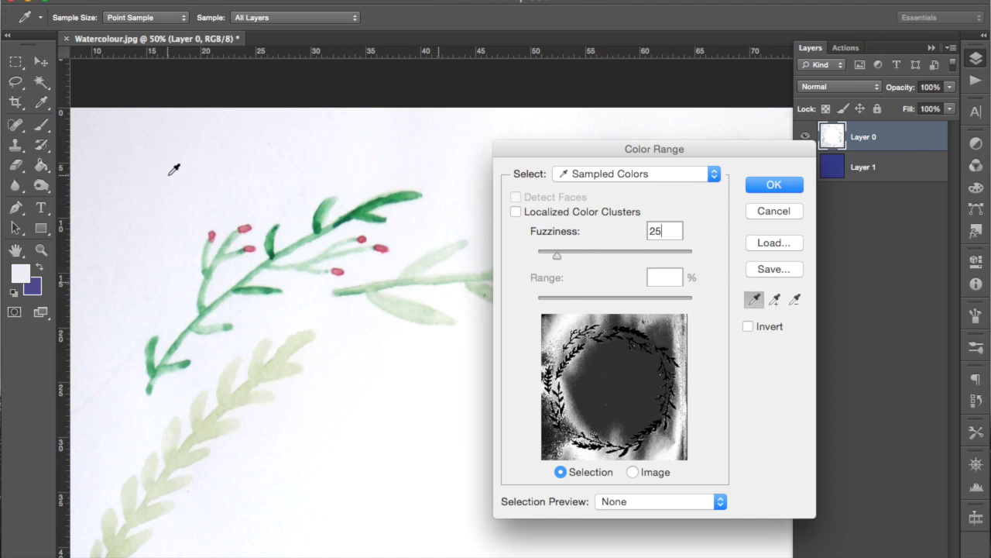
click(775, 184)
key(z)
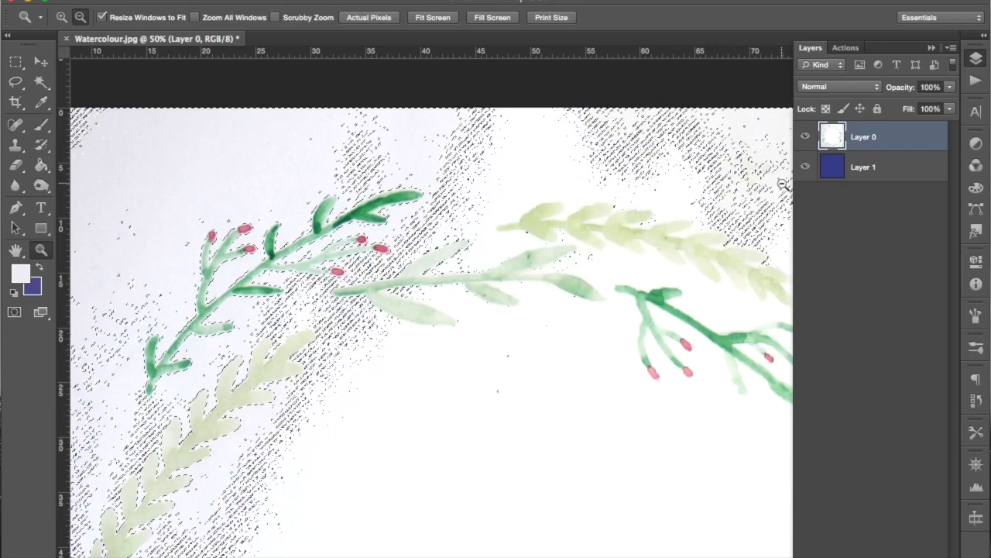
key(Delete)
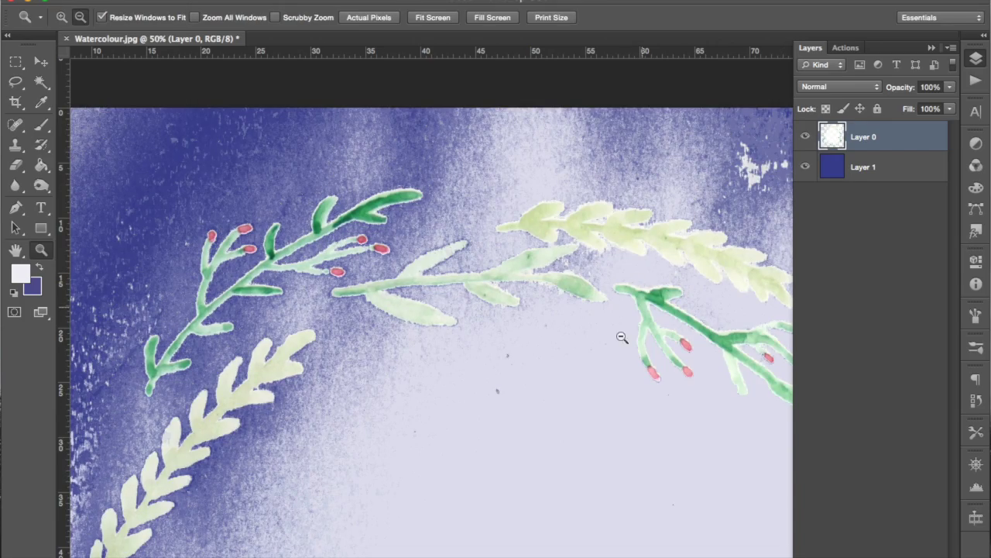
- Pan around the canvas to inspect the cleared areas around the wreath
scroll(574, 377, right, 5)
scroll(574, 377, down, 2)
scroll(574, 377, right, 4)
scroll(574, 376, down, 10)
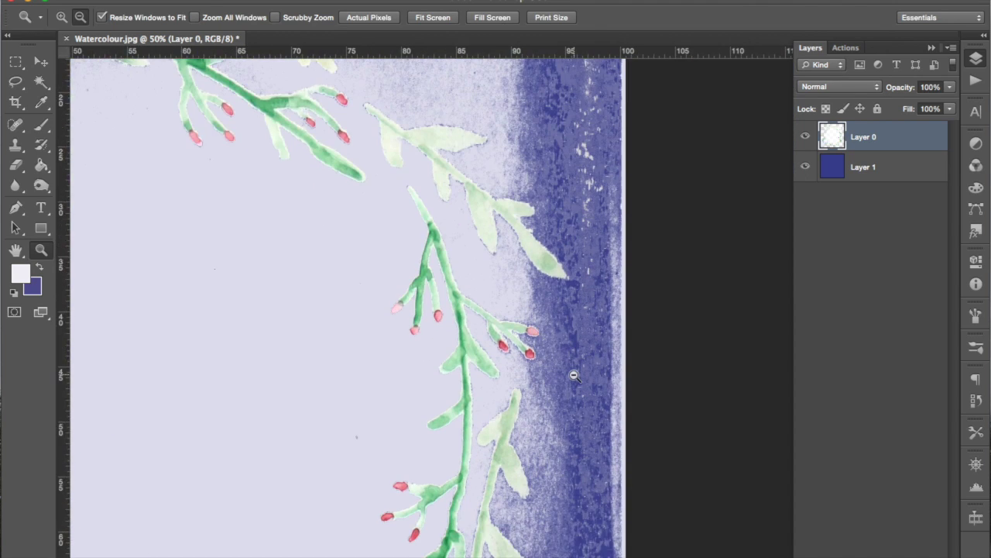
scroll(574, 376, left, 6)
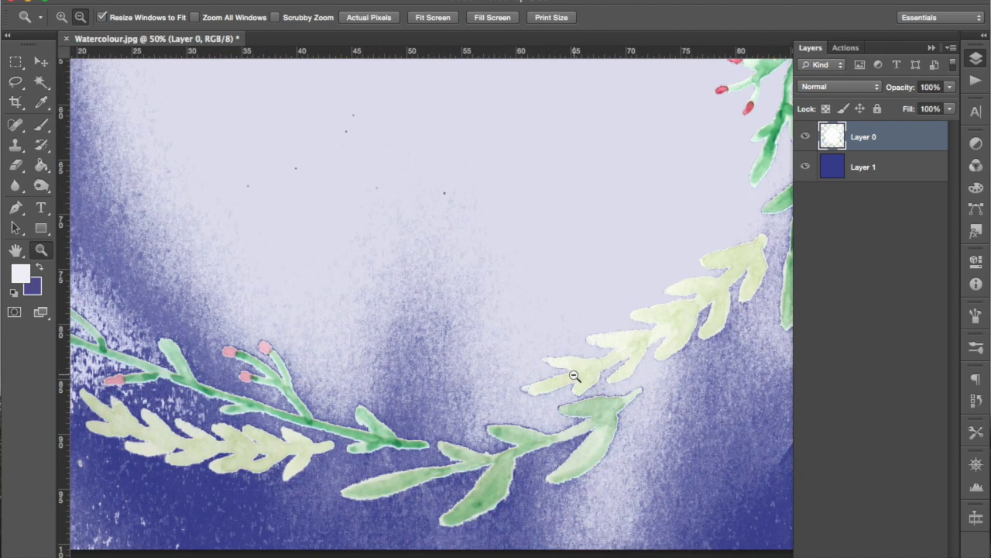
scroll(574, 377, up, 8)
scroll(574, 377, left, 3)
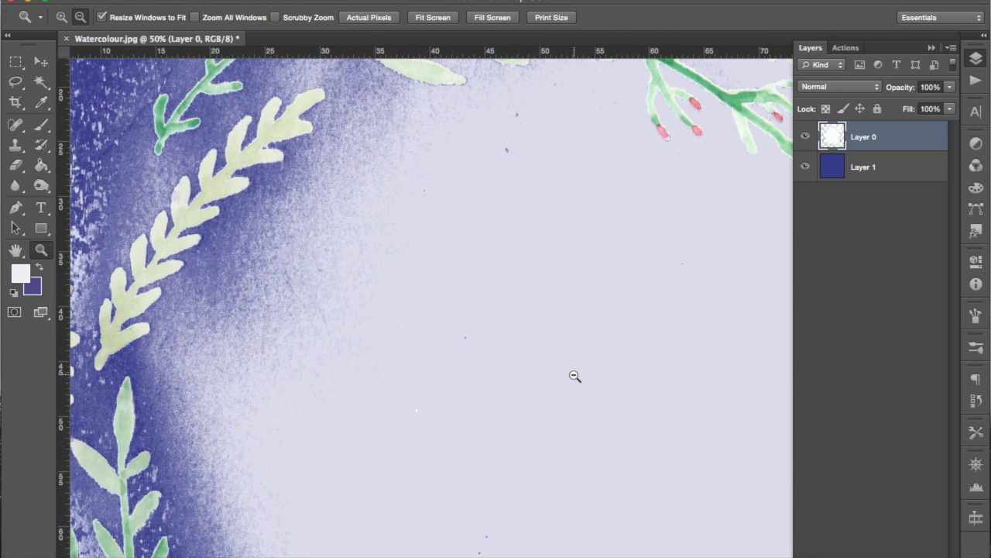
scroll(574, 377, up, 4)
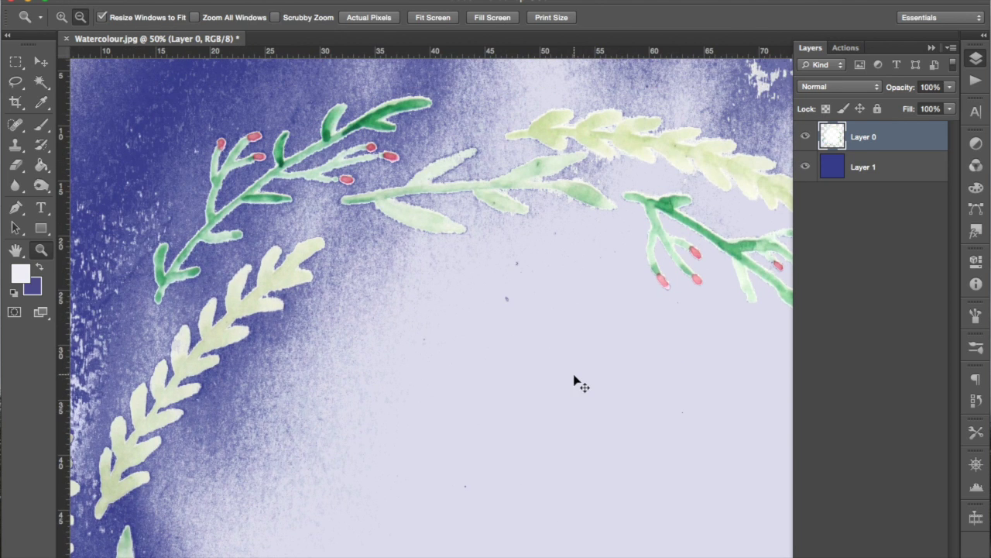
key(super+shift+c)
- Sample the pale paper in the wreath's centre and delete it
click(518, 340)
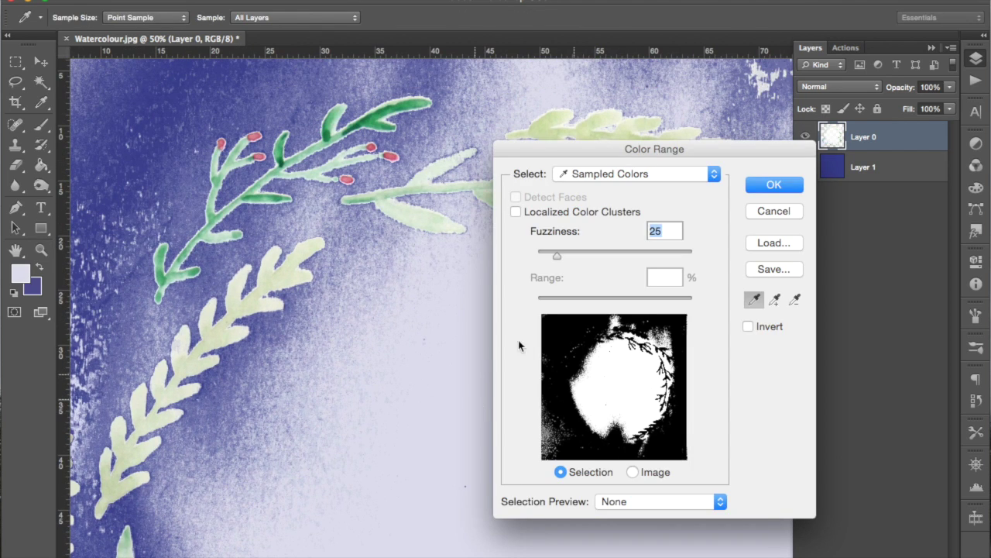
click(774, 185)
key(z)
key(Delete)
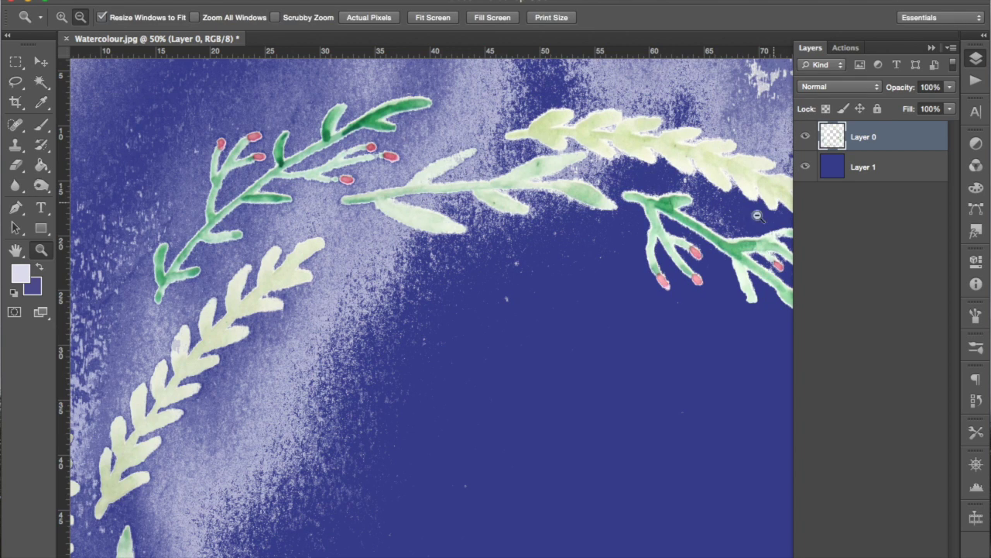
scroll(528, 275, right, 5)
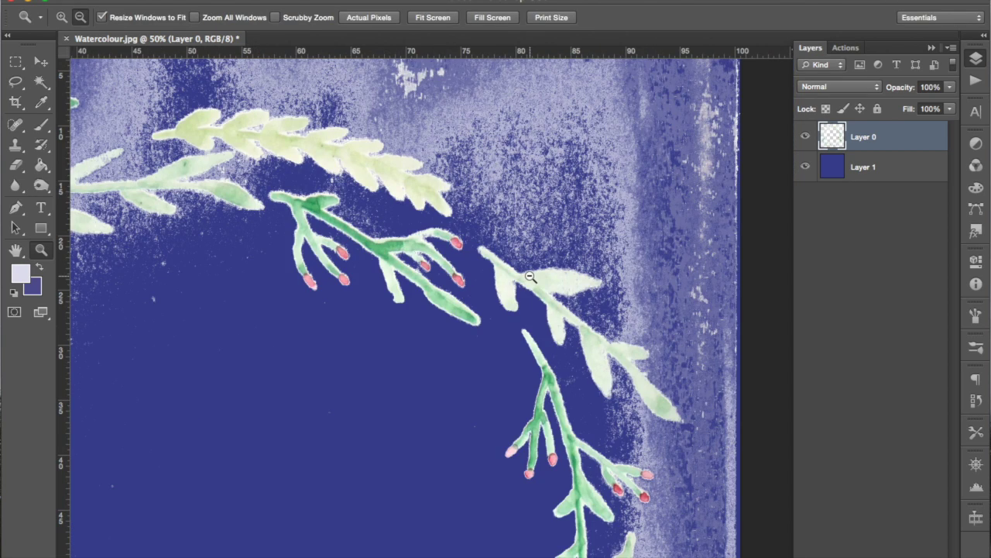
scroll(452, 298, left, 5)
scroll(452, 298, up, 2)
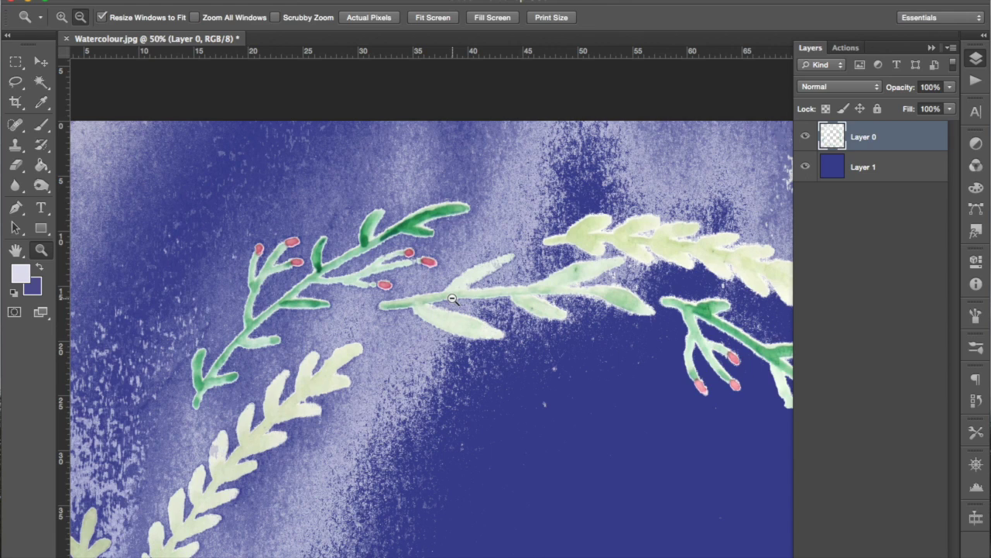
- Run Color Range again, confirm it, then clear the selection without deleting
key(super+alt+shift+c)
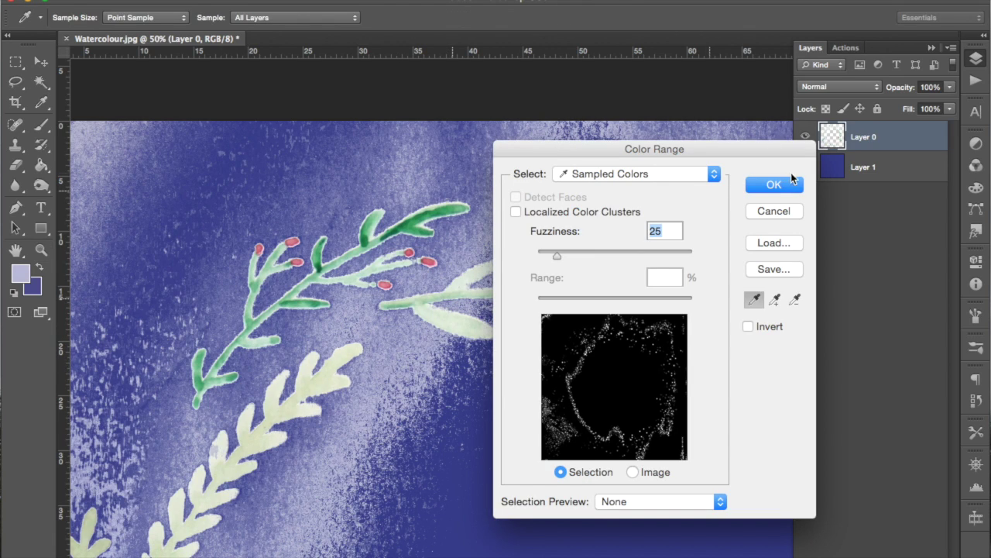
click(779, 186)
key(z)
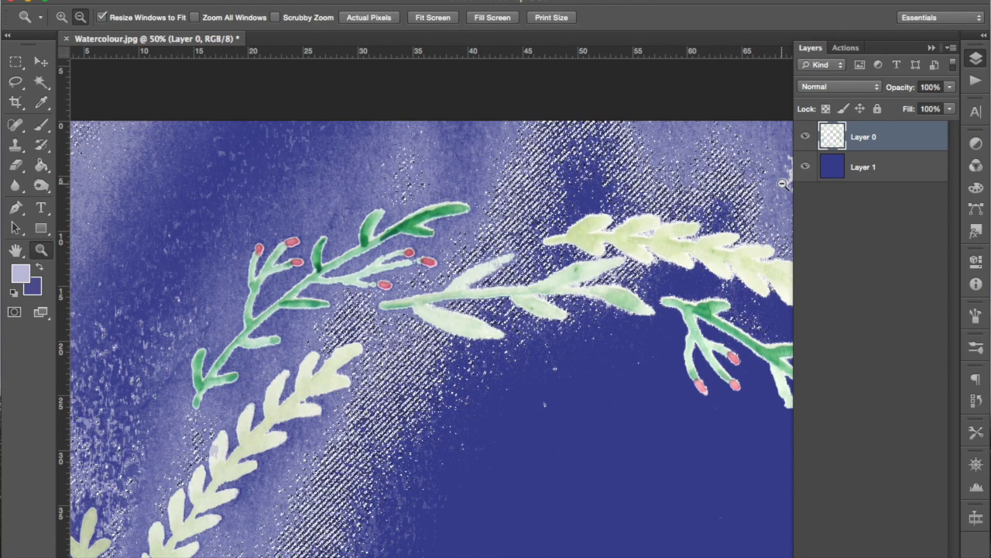
key(super+d)
scroll(432, 280, left, 5)
scroll(432, 280, down, 2)
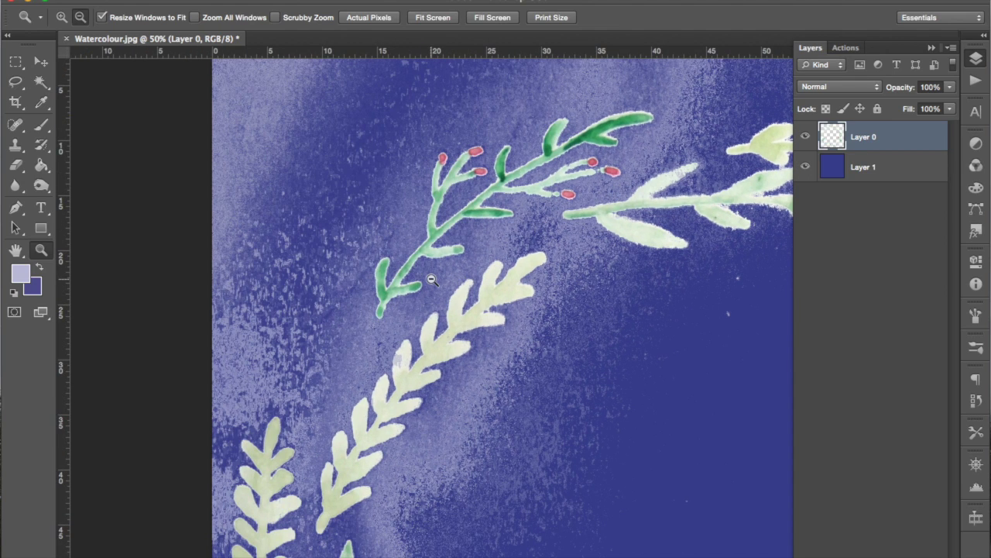
- Select the remaining pale paper texture at Fuzziness 50 and delete it
key(super+alt+shift+c)
click(249, 99)
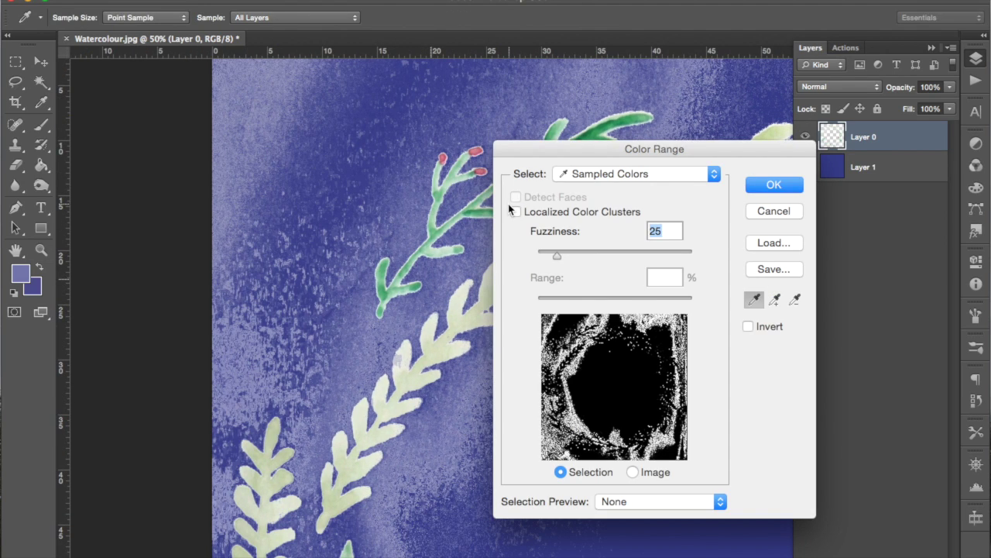
text(50)
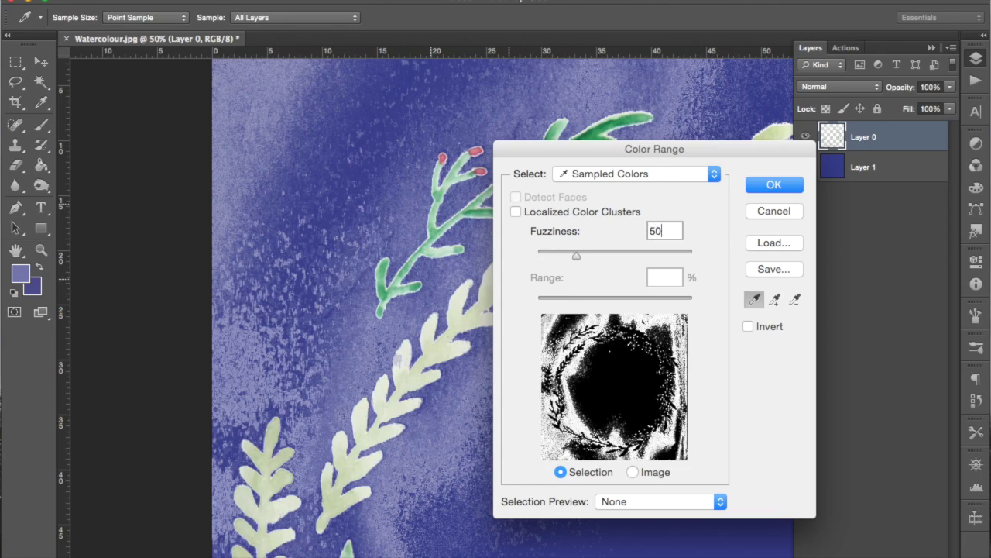
key(Return)
key(z)
key(Delete)
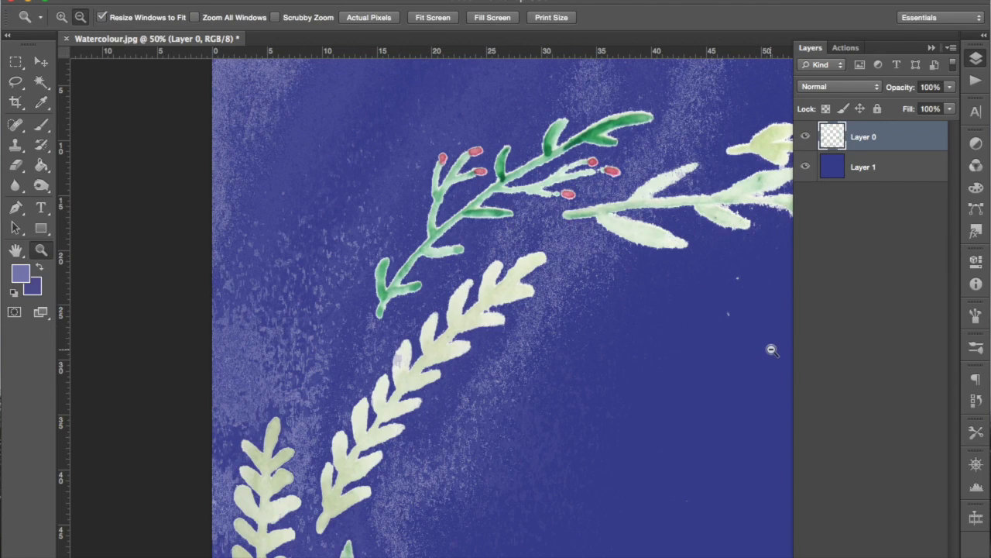
scroll(700, 320, right, 8)
scroll(700, 320, up, 3)
scroll(700, 320, down, 9)
scroll(700, 320, right, 10)
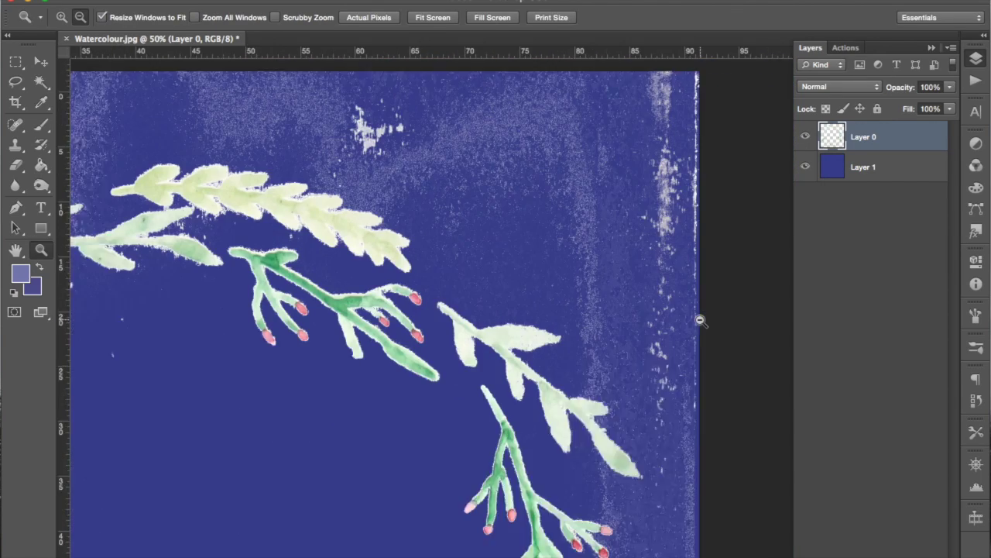
scroll(521, 373, up, 8)
scroll(521, 372, left, 3)
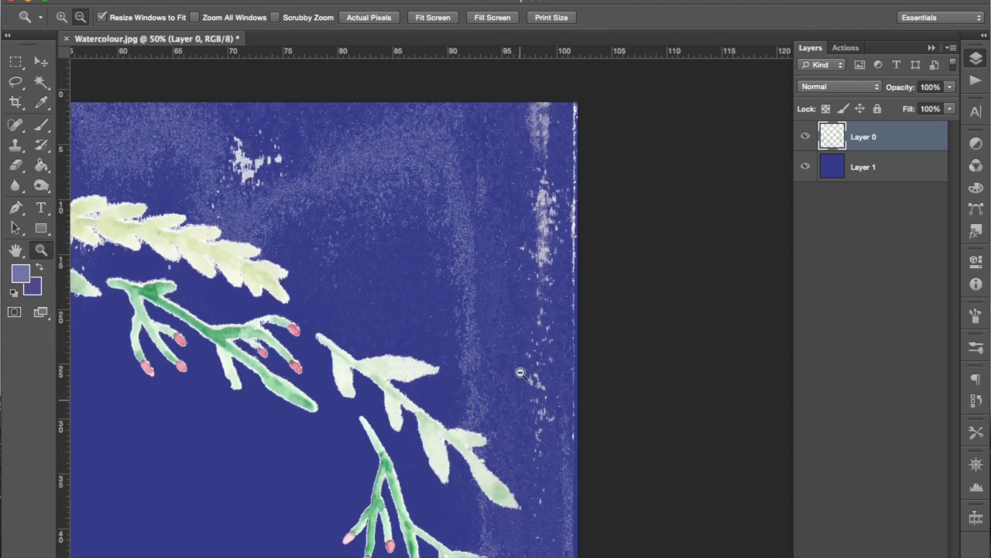
- Cancel another Color Range attempt after an invalid fuzziness entry, then zoom out
key(ctrl+alt+shift+c)
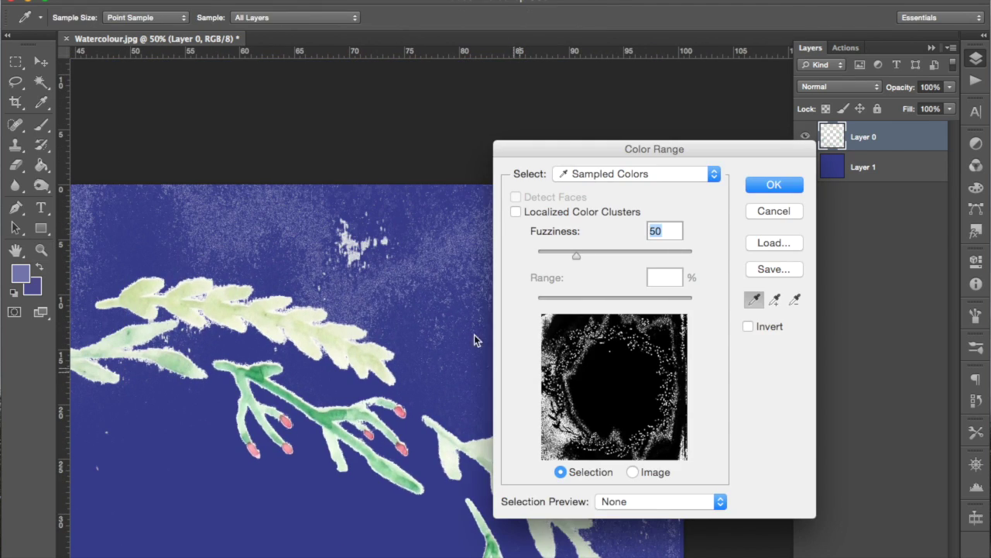
click(349, 236)
key(BackSpace)
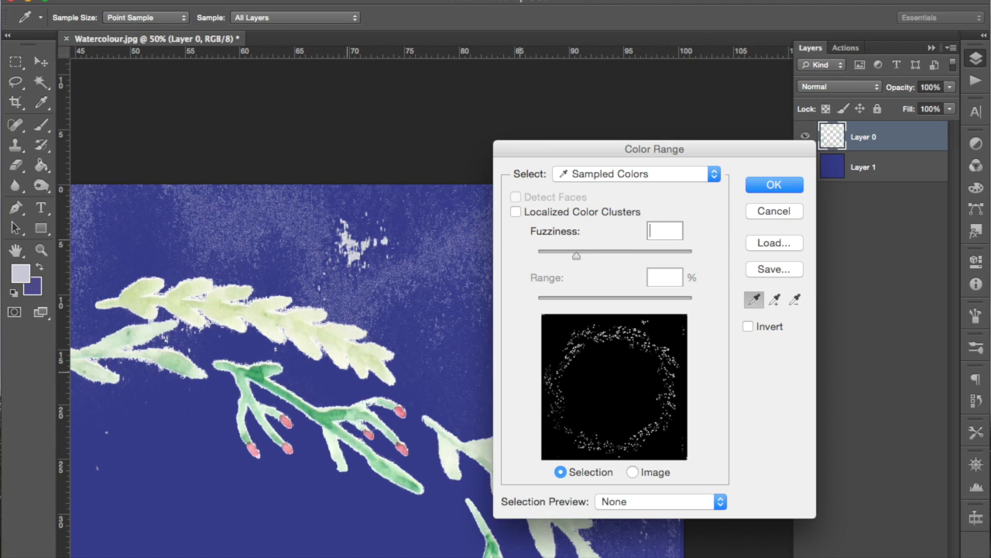
key(Return)
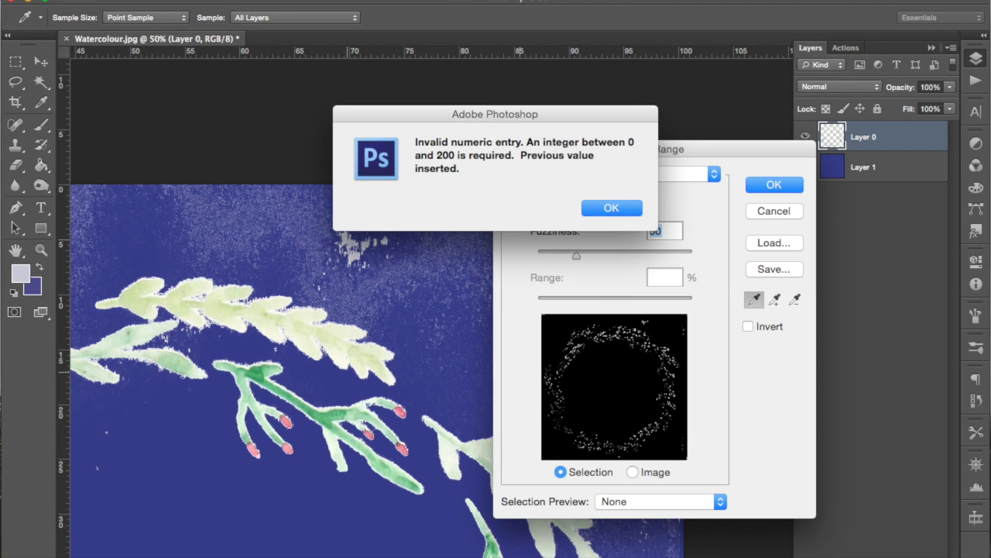
click(637, 206)
key(Escape)
key(z)
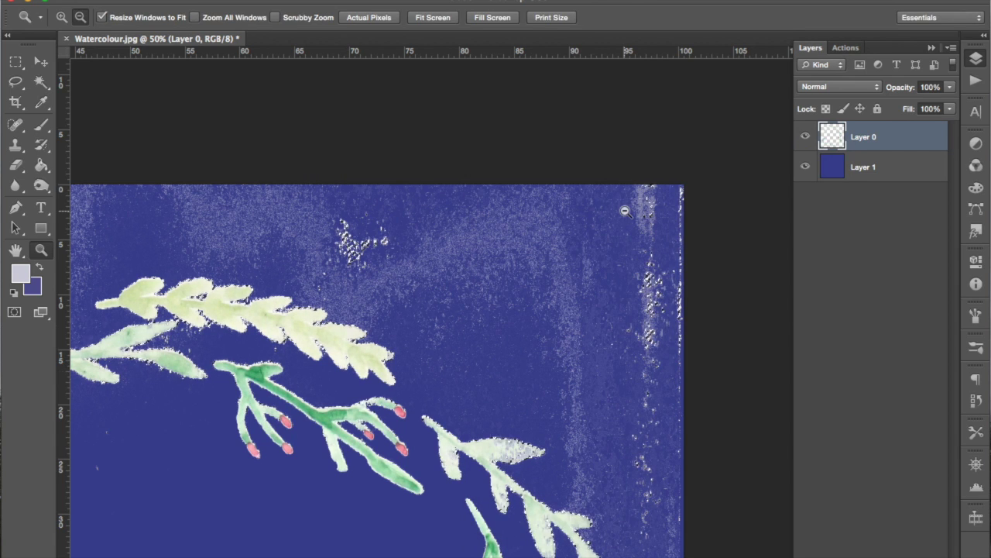
alt+click(416, 310)
- Zoom out, pick the Background Eraser Tool, and erase paper tones around the lower-left leaves
alt+click(416, 310)
alt+click(417, 310)
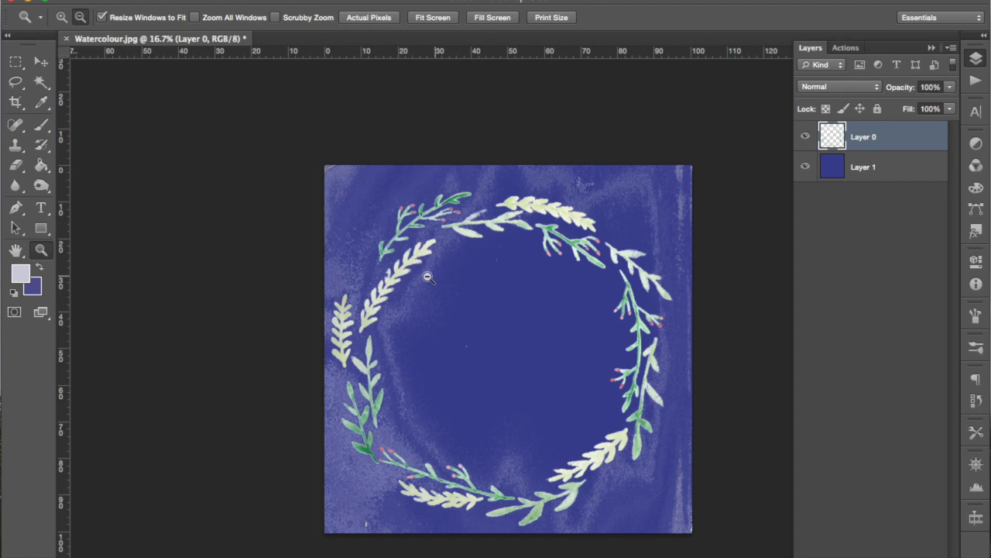
click(13, 165)
mouse_move(13, 165)
mouse_down()
mouse_move(87, 171)
mouse_move(96, 192)
mouse_move(98, 176)
mouse_up()
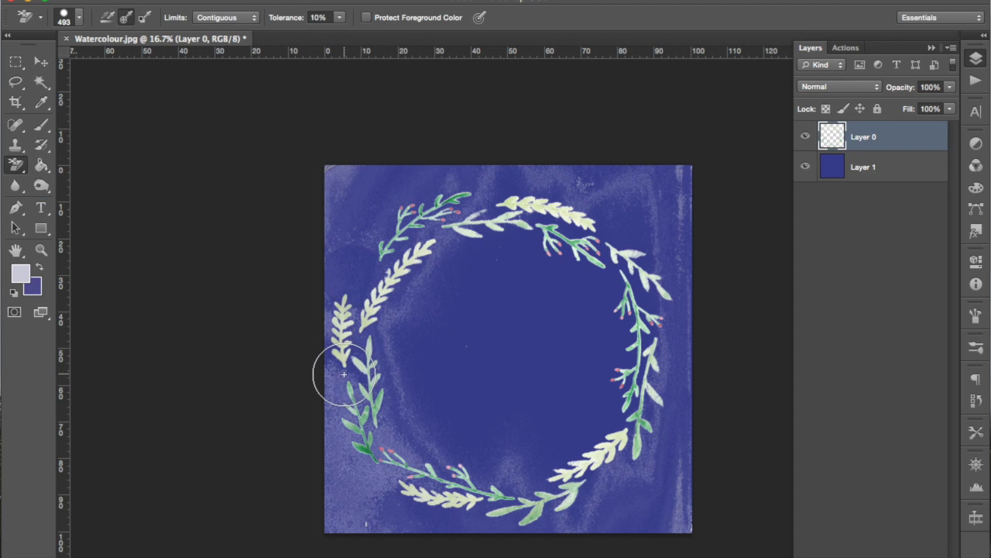
mouse_move(343, 374)
mouse_down()
mouse_move(312, 398)
mouse_move(371, 454)
mouse_move(388, 425)
mouse_move(356, 460)
mouse_up()
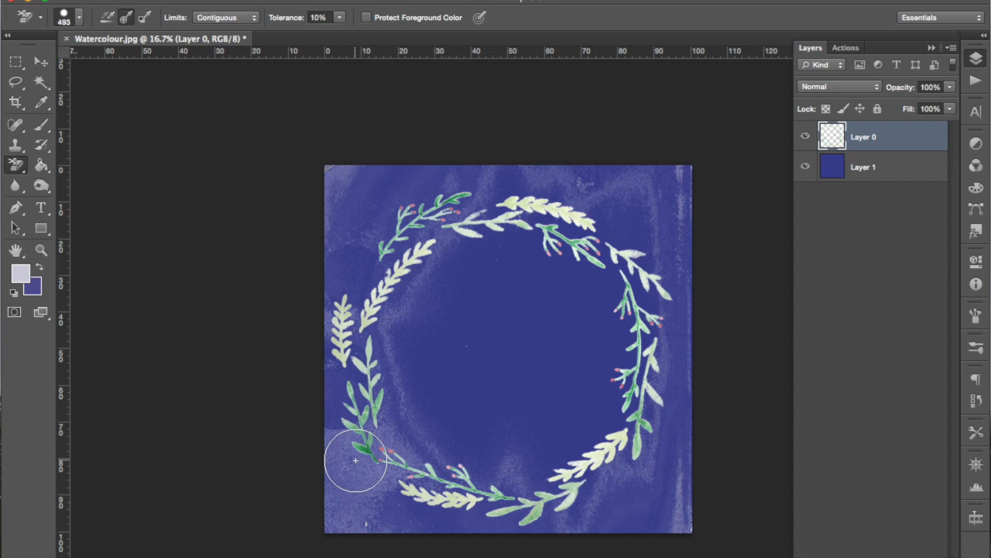
- Zoom in and erase paper texture beside the left leaves and the top-left green sprig
key(z)
click(355, 460)
click(356, 460)
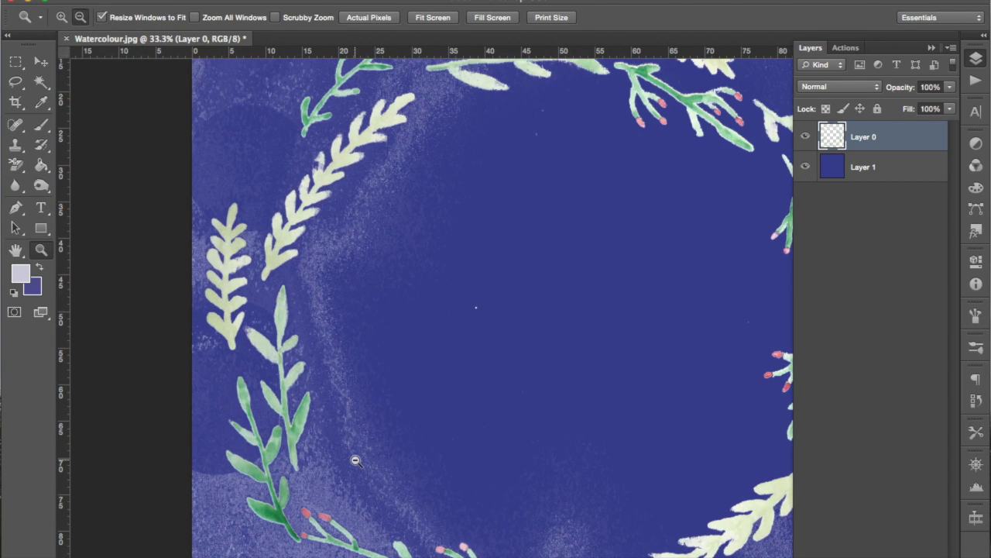
click(15, 165)
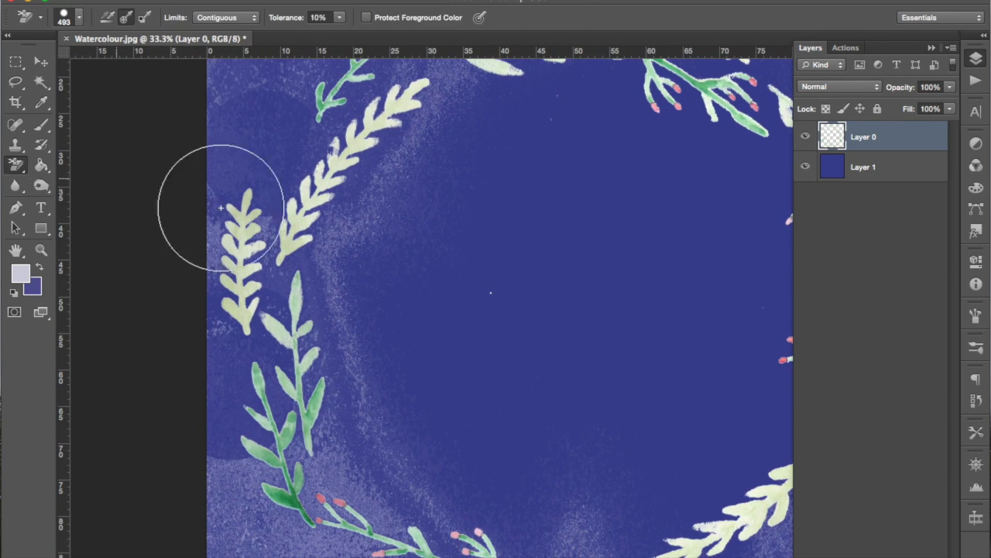
mouse_move(320, 253)
mouse_down()
mouse_move(245, 245)
mouse_move(266, 221)
mouse_move(213, 238)
mouse_up()
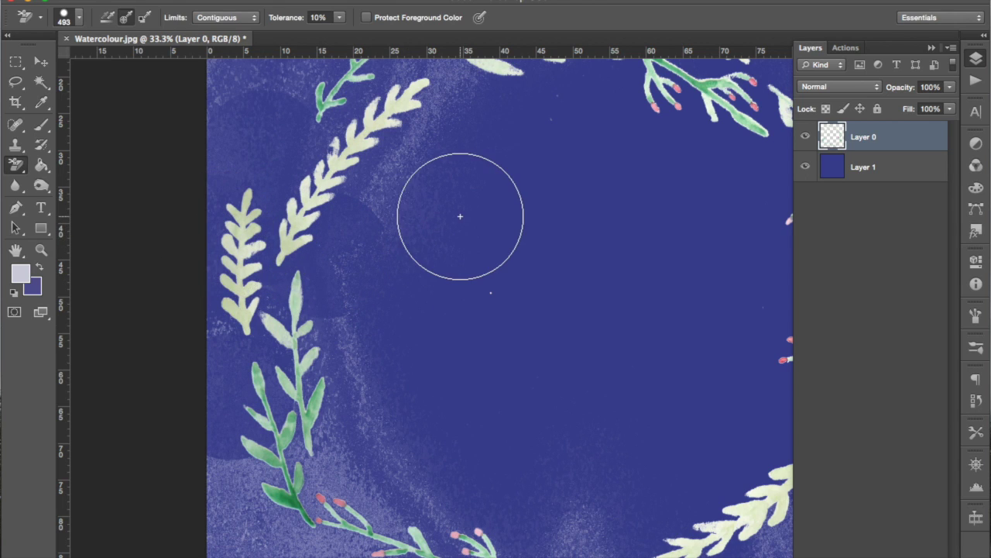
scroll(458, 214, up, 5)
scroll(458, 214, right, 2)
drag(402, 230, 360, 207)
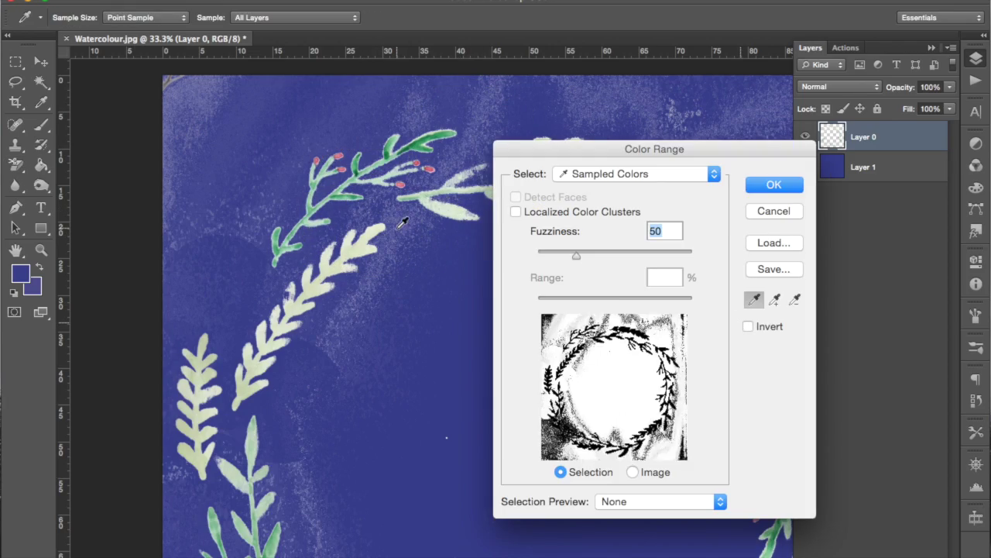
- Try selecting the leftover paper texture by colour and clearing it, then zoom out
click(763, 184)
key(ctrl+d)
key(ctrl+z)
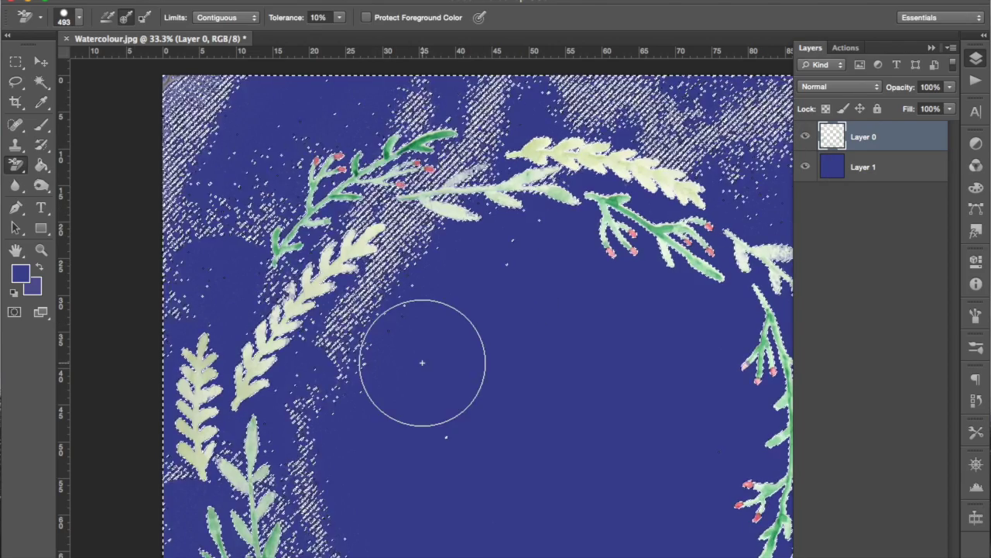
key(ctrl+d)
scroll(422, 363, right, 8)
scroll(422, 363, up, 1)
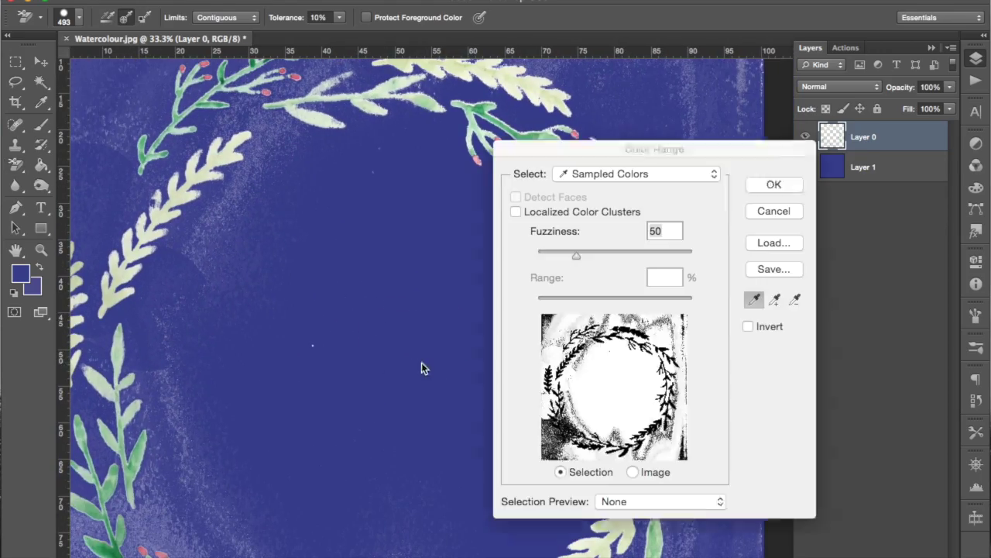
click(752, 187)
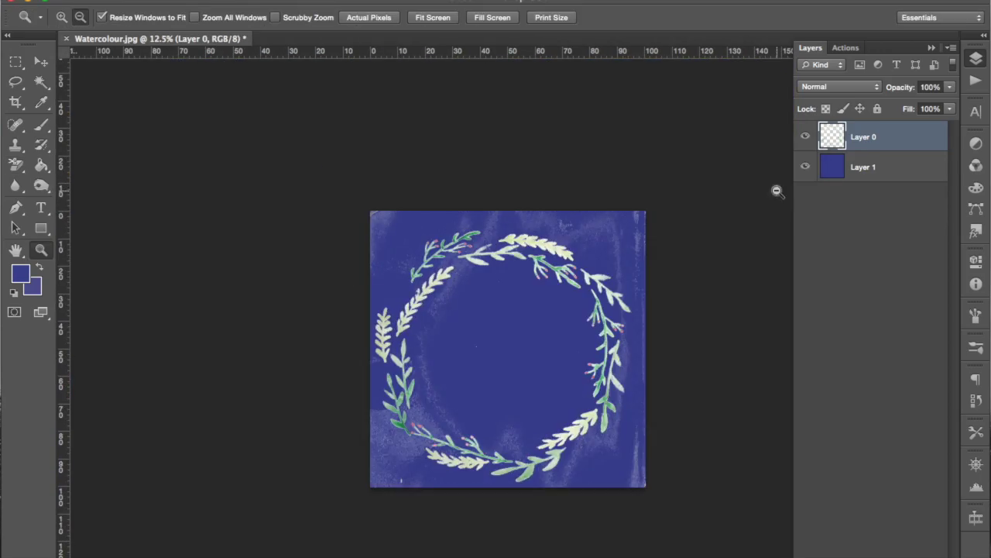
click(586, 218)
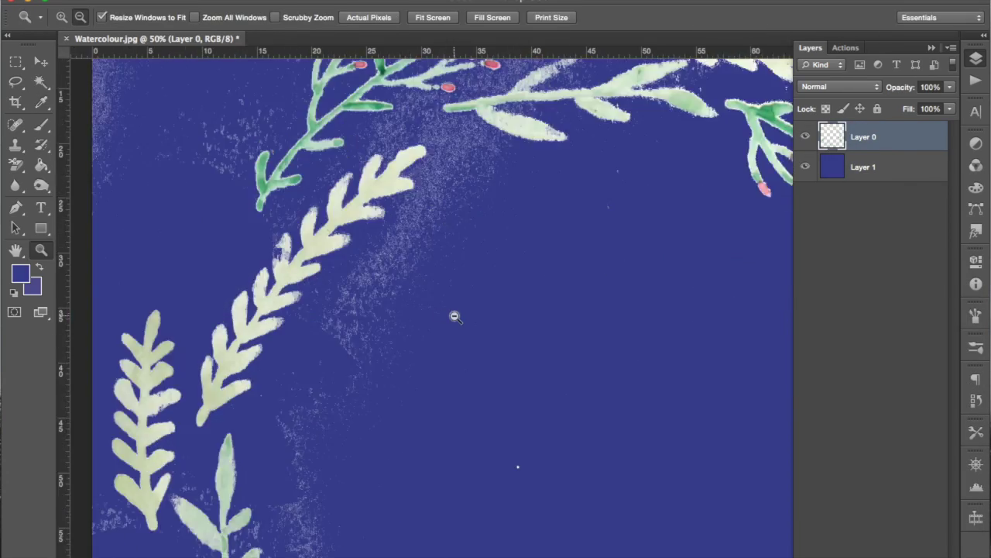
- Erase the stray speckles near the lower-left sprig with the Magic Eraser
key(e)
key(shift+e)
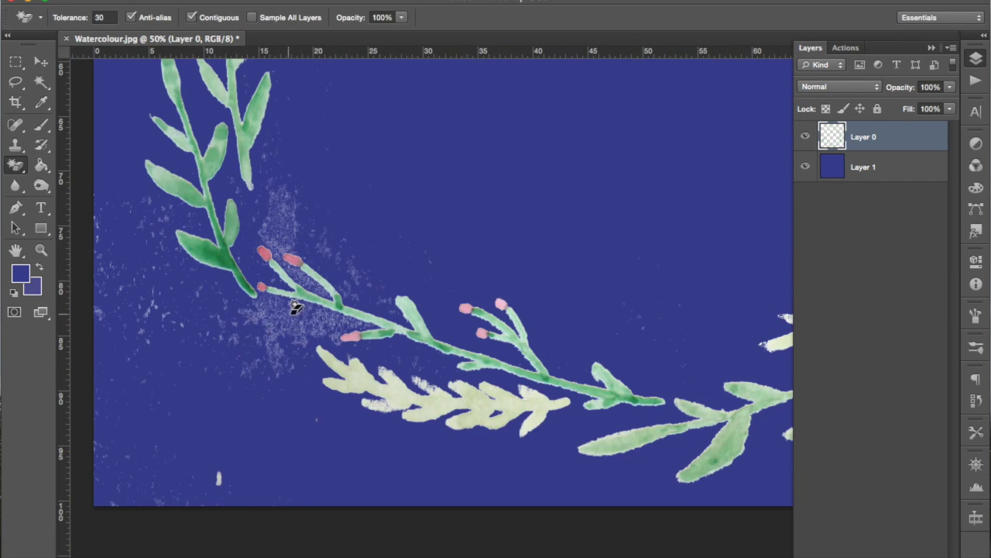
click(295, 307)
key(ctrl+minus)
key(ctrl+minus)
key(ctrl+minus)
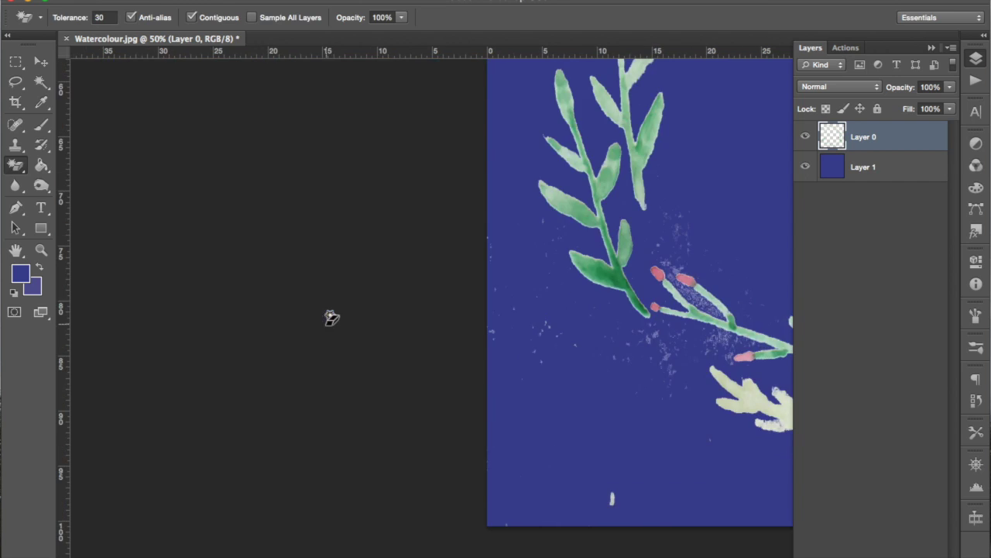
- Erase the white speckles beside the pink buds with a 15 px Eraser brush
click(15, 164)
click(78, 167)
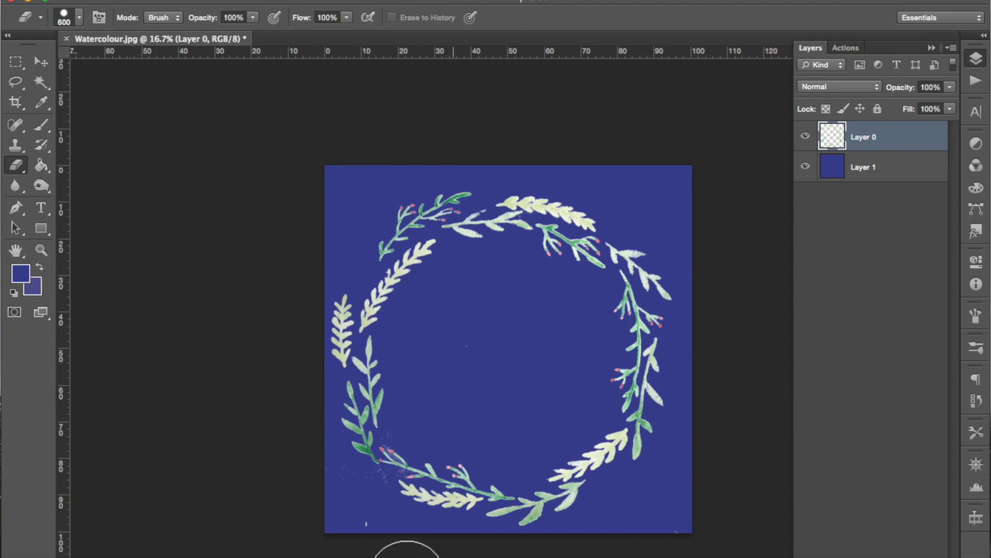
key(z)
click(380, 473)
click(380, 472)
click(15, 167)
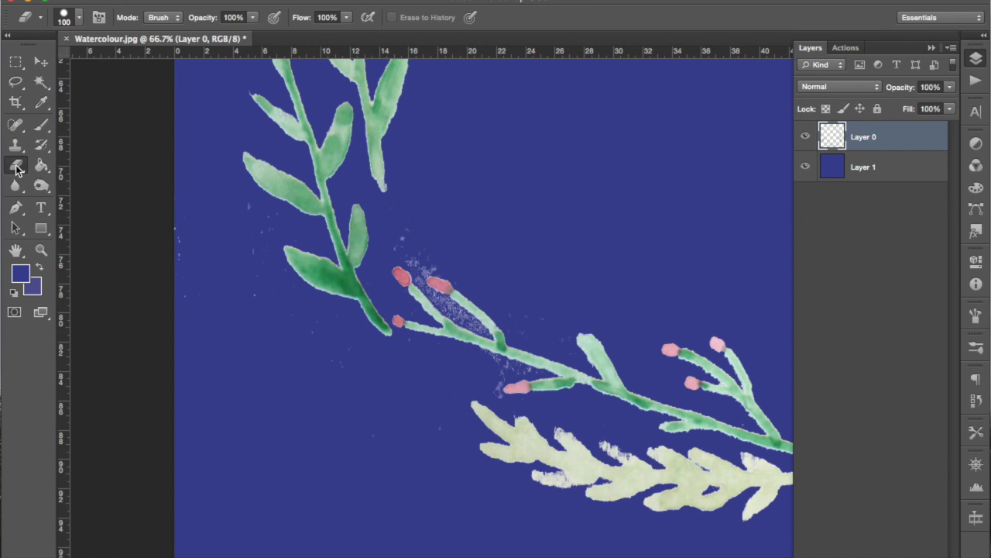
key(bracketleft)
key(bracketleft)
key(bracketleft)
key(bracketleft)
key(bracketleft)
key(bracketleft)
key(bracketleft)
key(bracketleft)
mouse_move(400, 240)
mouse_down()
mouse_move(417, 275)
mouse_move(474, 325)
mouse_move(427, 269)
mouse_up()
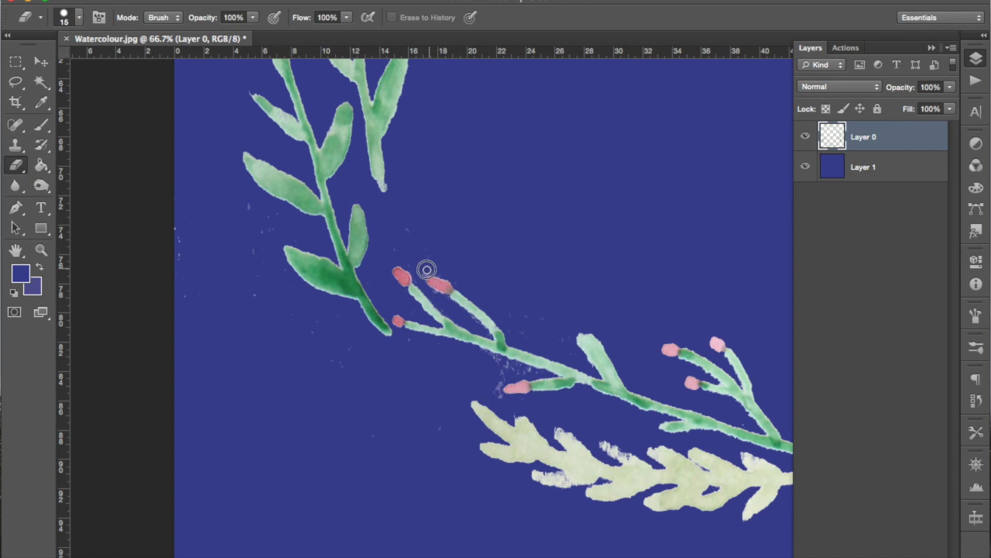
key(z)
alt+click(573, 241)
alt+click(572, 242)
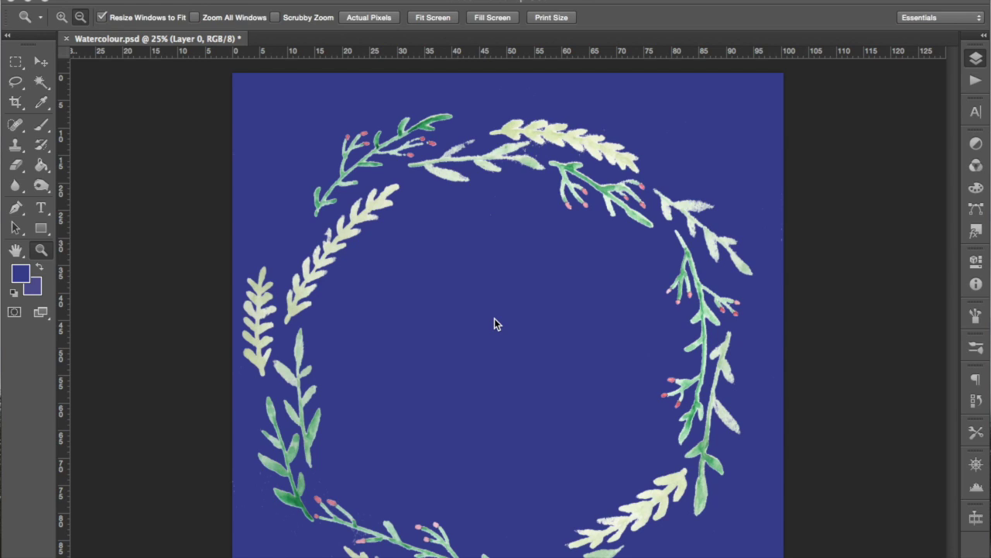
- Hide the blue Layer 1 in the Layers panel and save Watercolour.psd
click(976, 60)
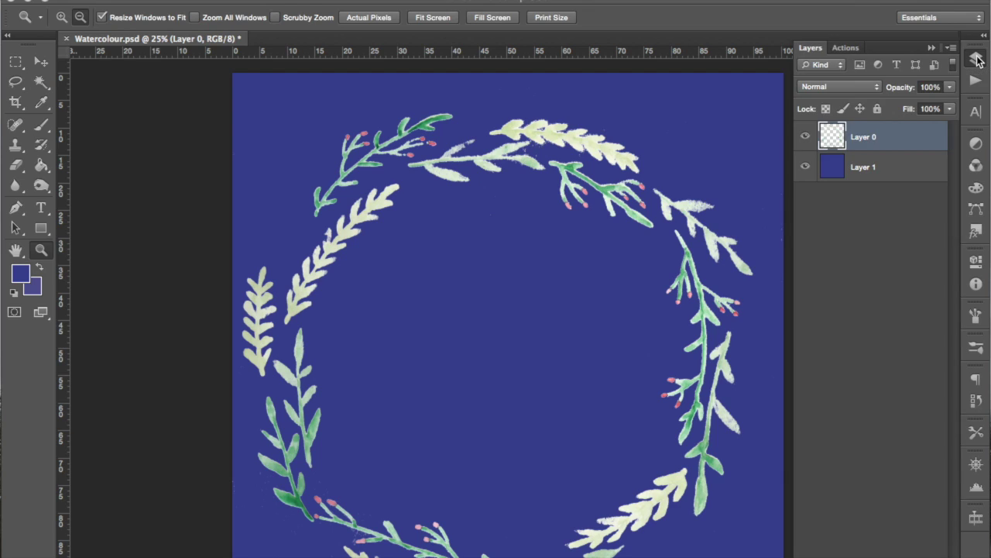
click(805, 168)
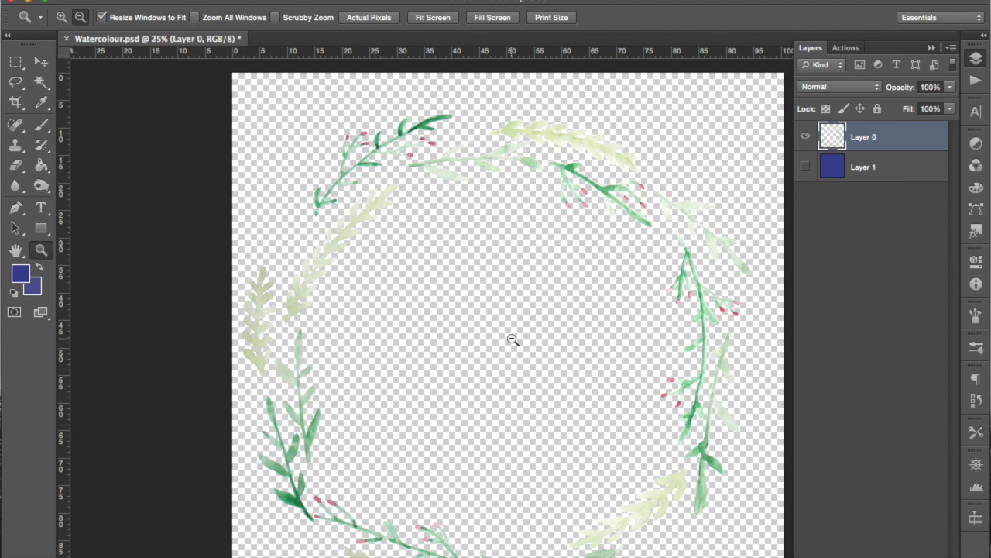
key(ctrl+s)
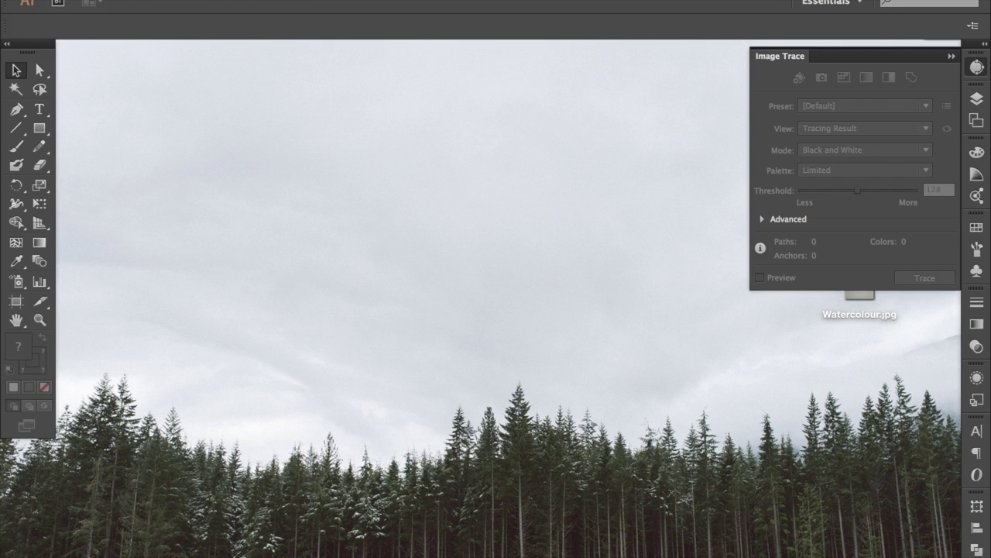
- Open Watercolour.psd from the Desktop in Illustrator
click(116, 2)
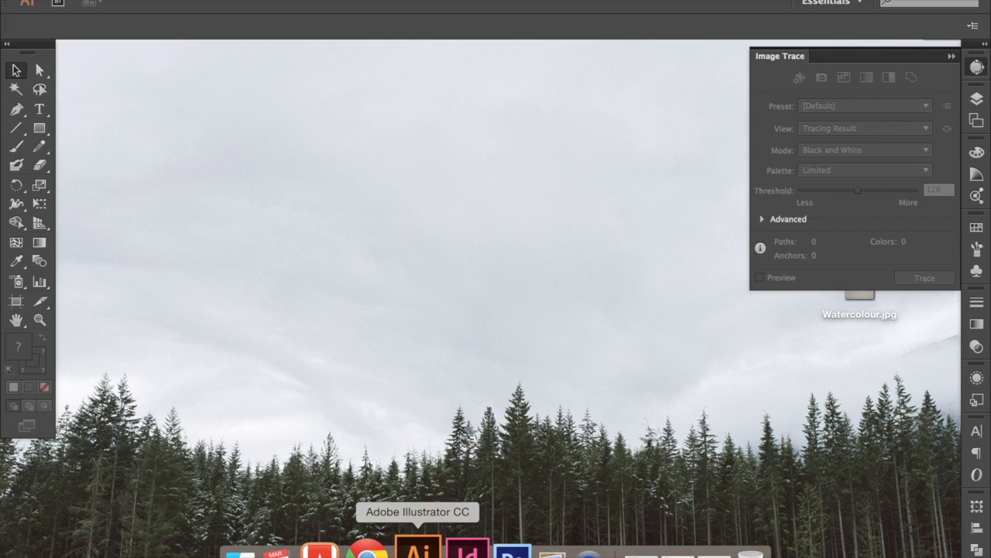
key(super+o)
click(344, 124)
click(542, 120)
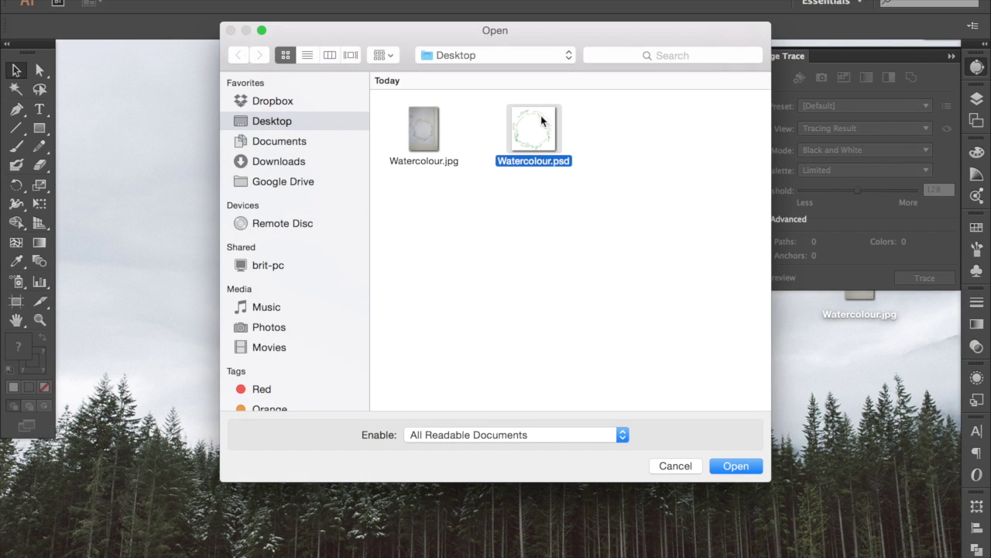
key(Return)
key(Return)
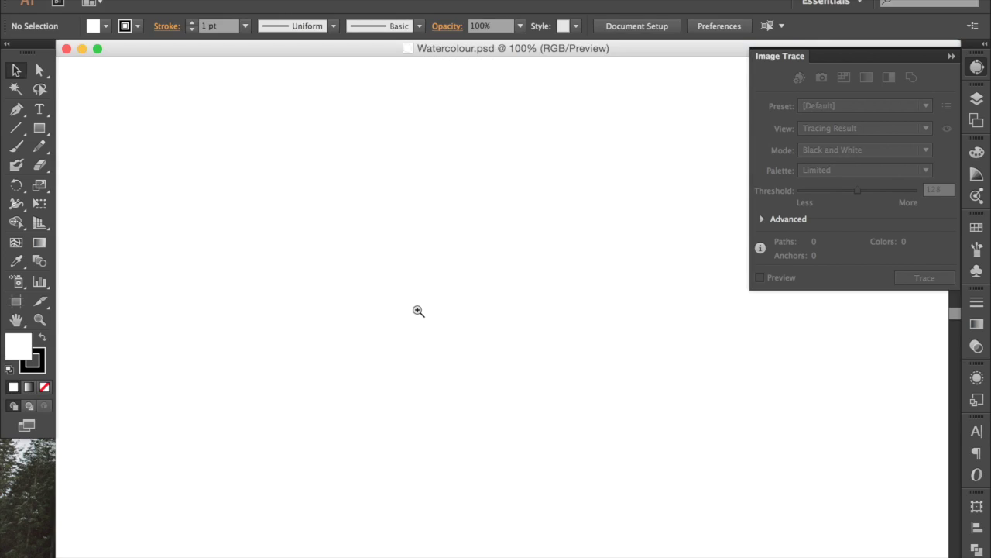
- Zoom out until the whole wreath is visible, then return to the Selection tool
key(z)
alt+click(419, 311)
alt+click(418, 310)
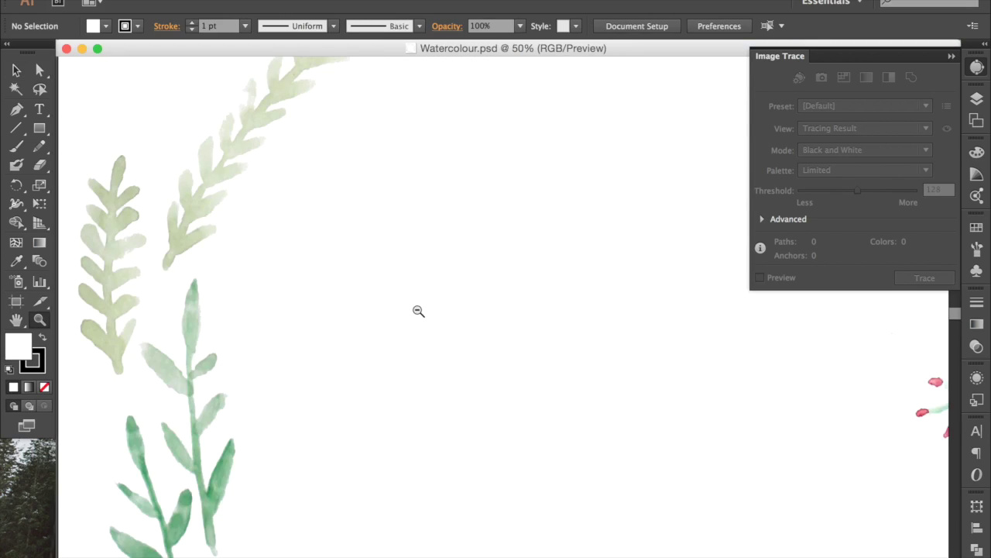
alt+click(419, 311)
scroll(525, 285, right, 3)
scroll(524, 286, up, 3)
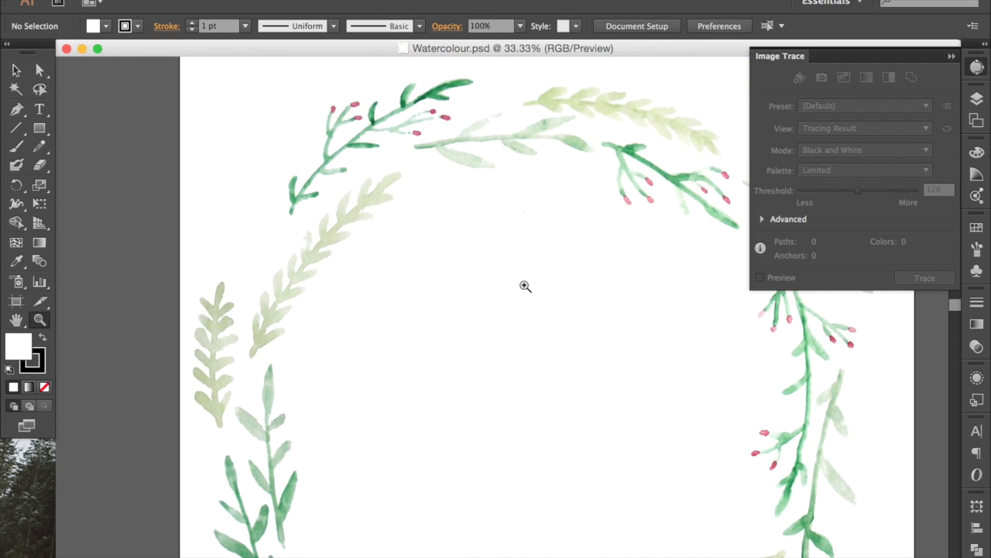
click(17, 70)
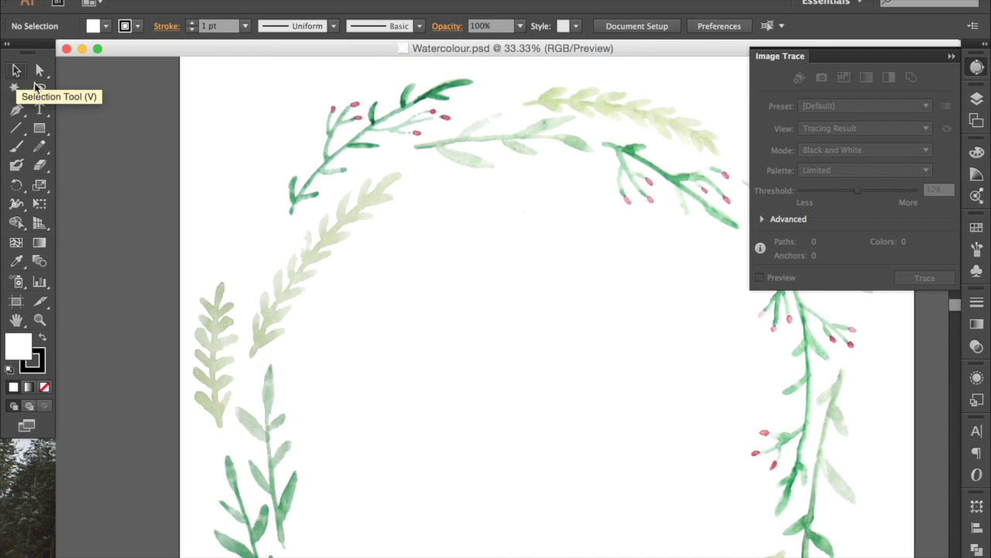
- Select the placed watercolour image and reopen the Image Trace panel from the Window menu
click(353, 199)
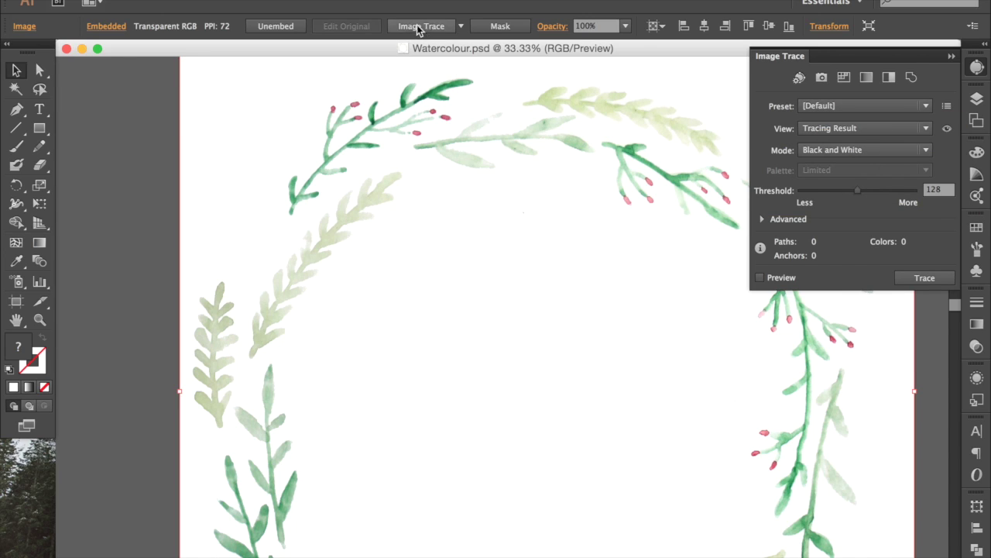
click(399, 0)
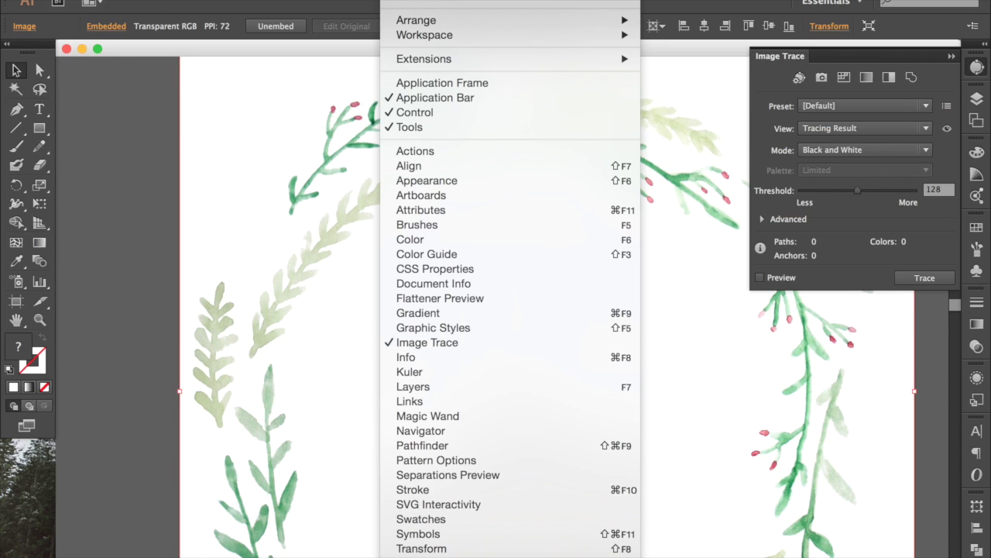
click(493, 345)
click(403, 3)
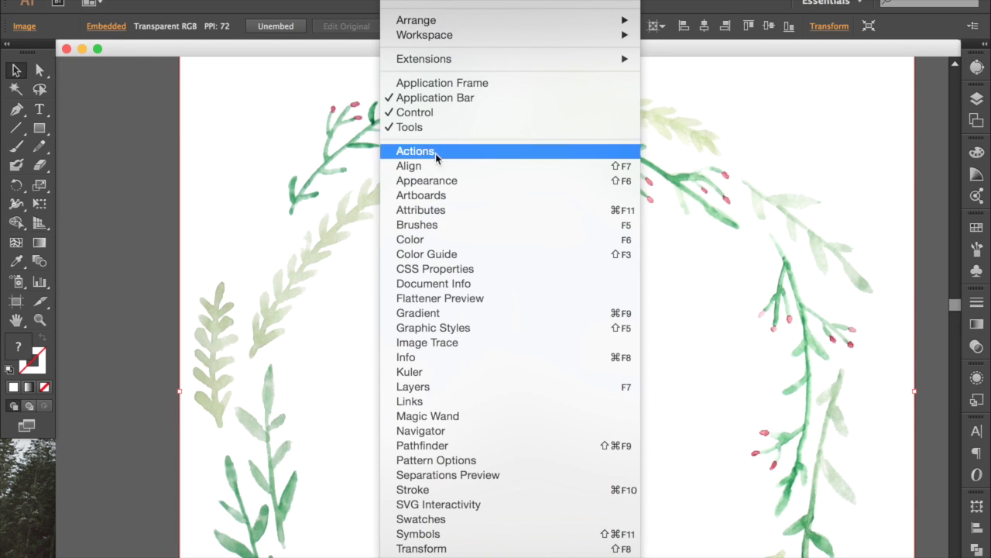
click(442, 343)
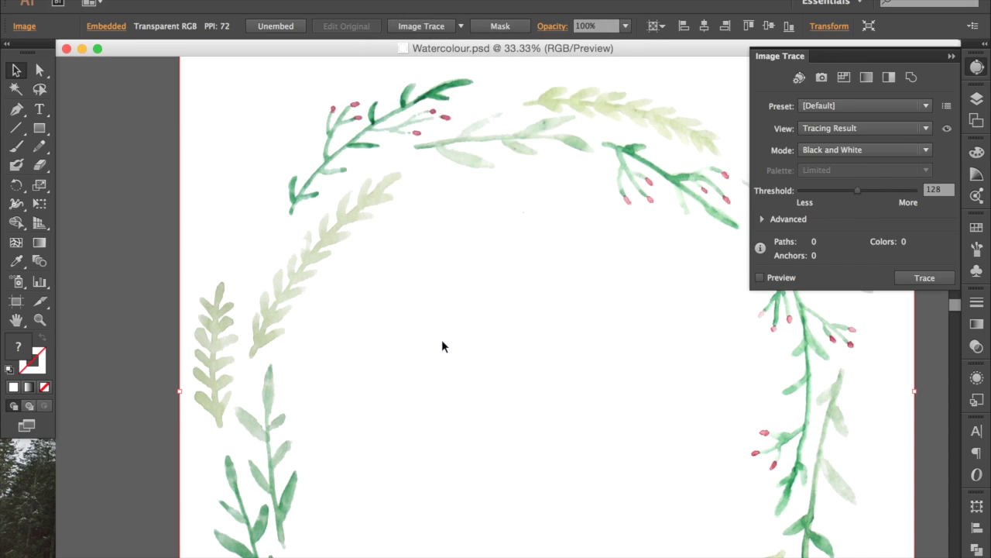
- Set Image Trace to Color mode with Full Tone palette, expand Advanced, and trace the image
click(928, 151)
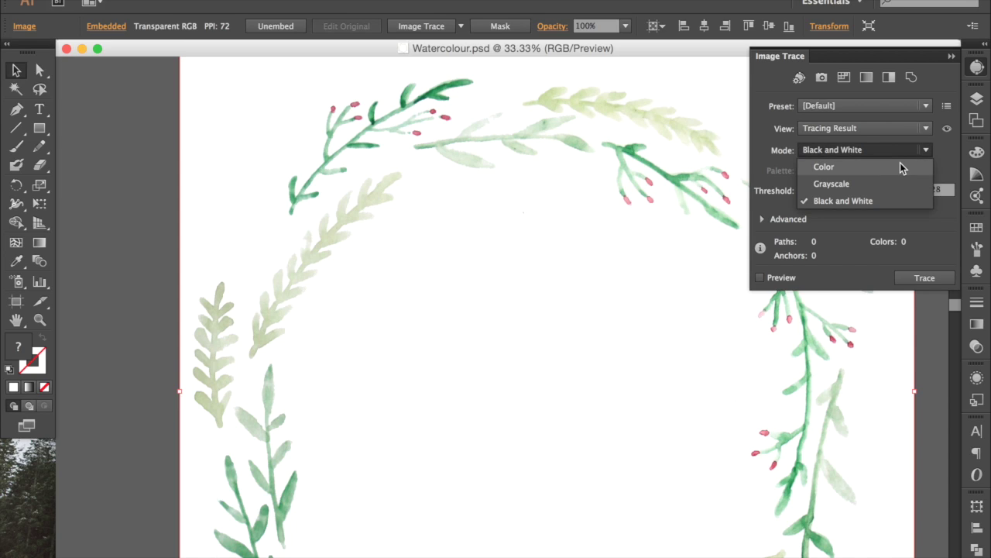
click(897, 165)
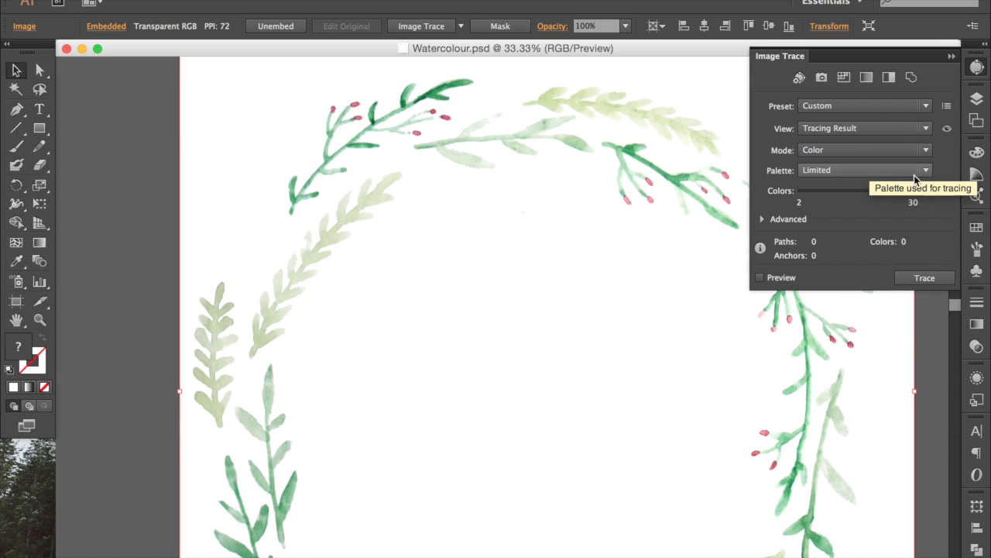
click(926, 169)
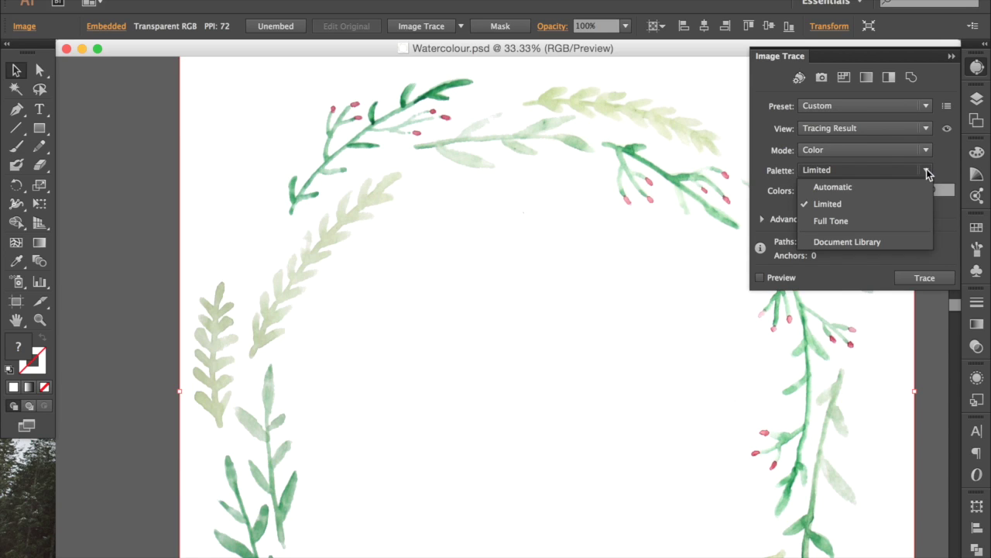
click(880, 226)
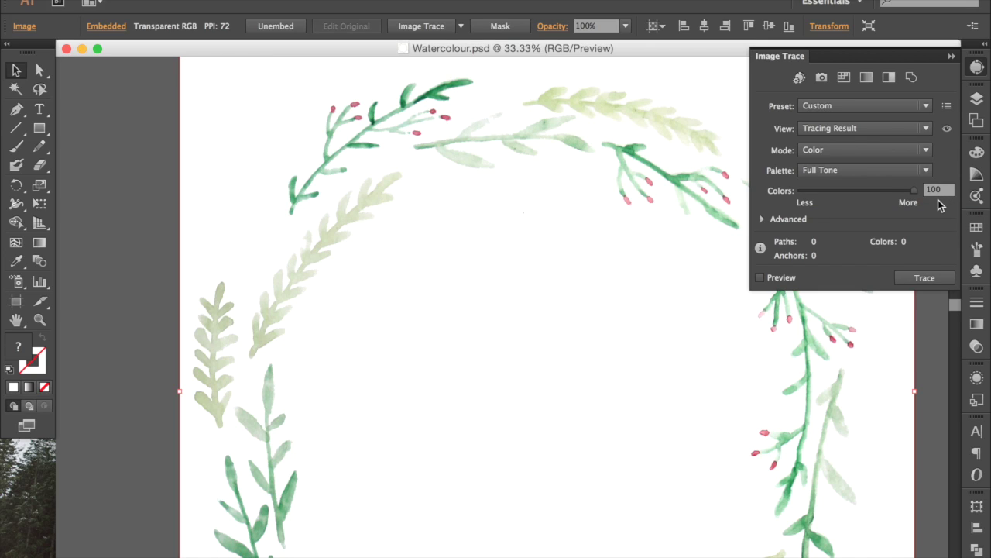
click(761, 220)
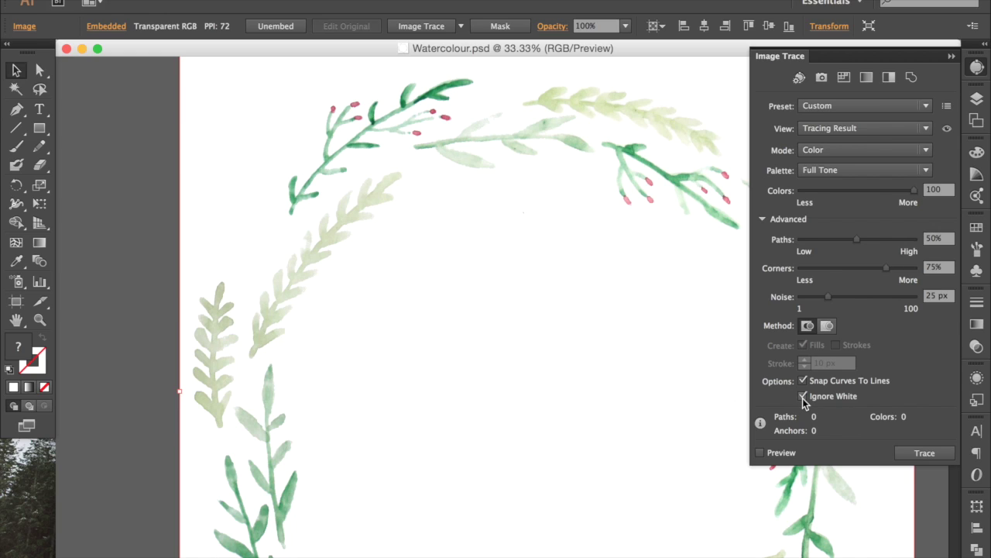
click(922, 456)
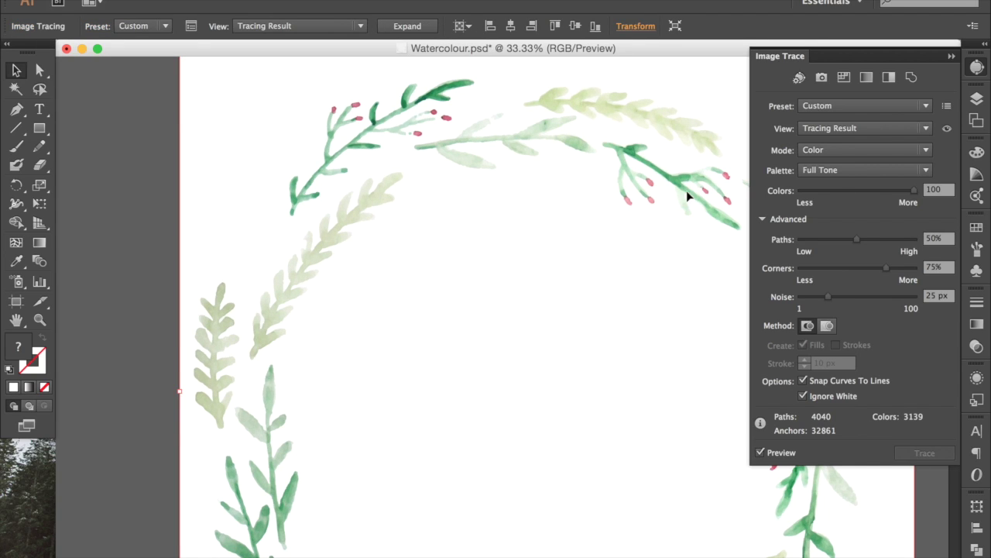
- Zoom in to inspect the traced leaves and berry sprig
key(z)
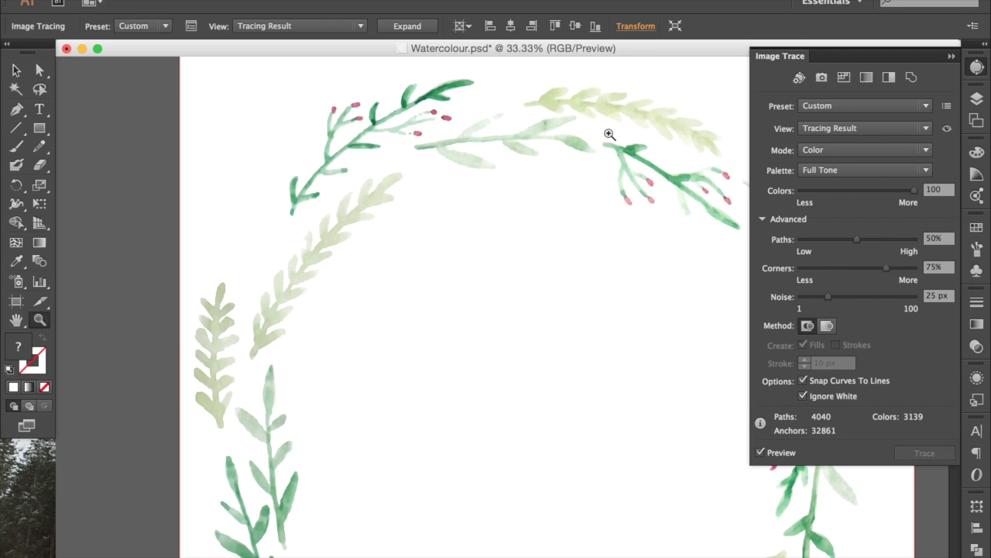
click(639, 129)
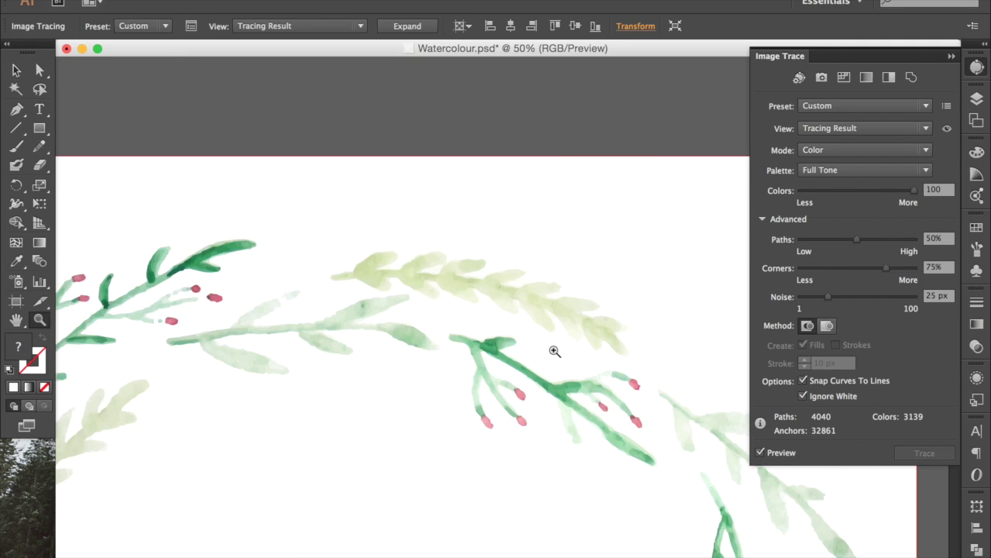
click(555, 351)
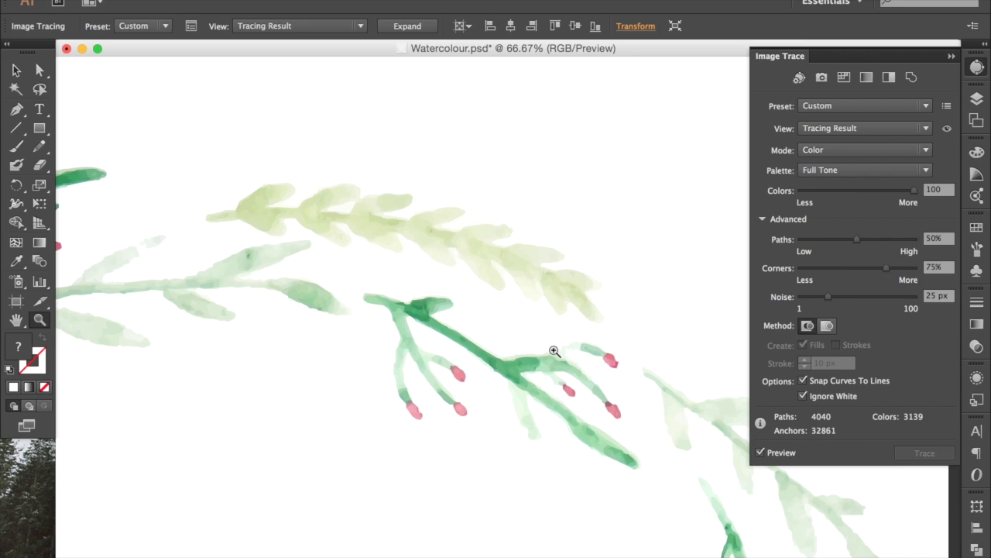
scroll(555, 351, down, 5)
scroll(554, 351, right, 8)
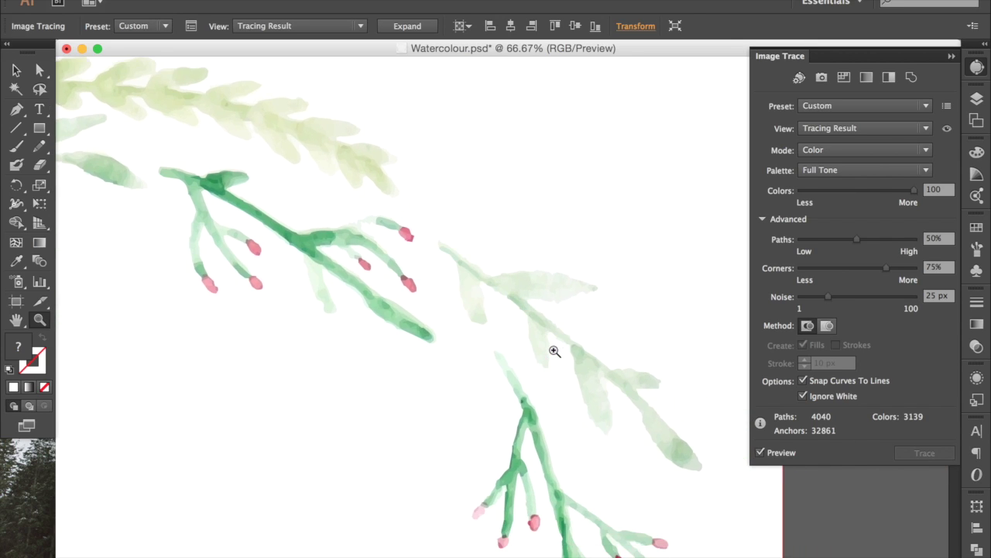
scroll(555, 351, up, 4)
scroll(554, 351, left, 7)
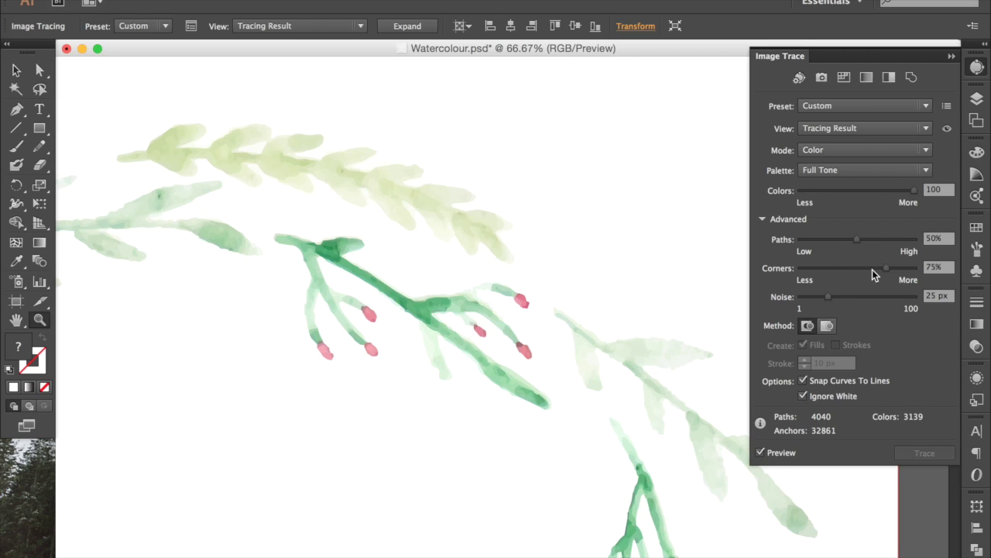
- Set Paths to 95 to retrace the wreath, then zoom back out
click(862, 238)
text(95)
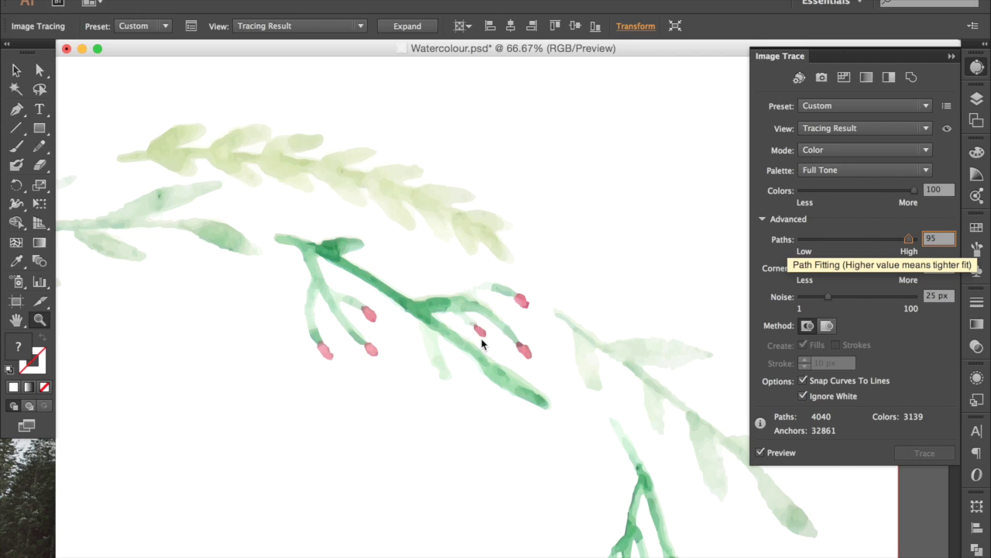
key(Return)
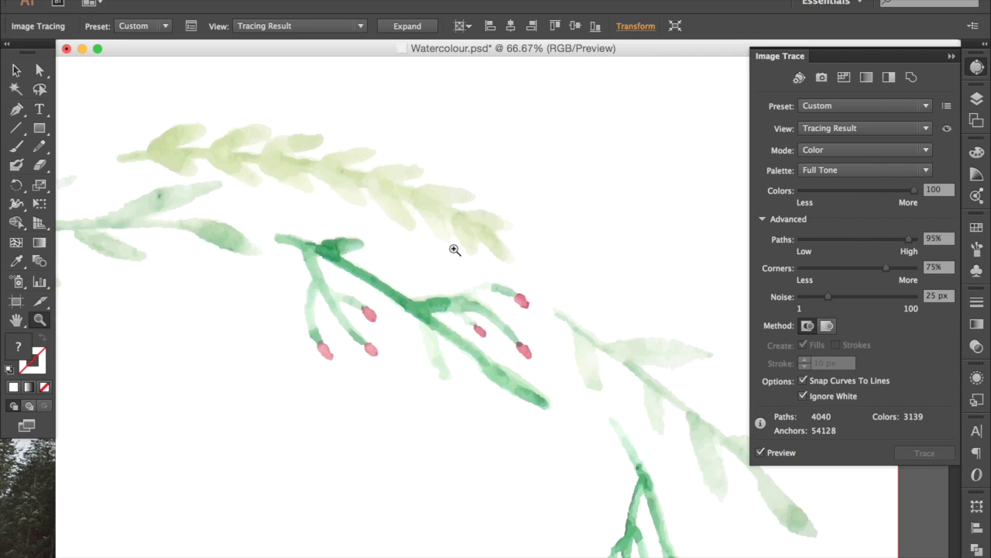
alt+click(475, 263)
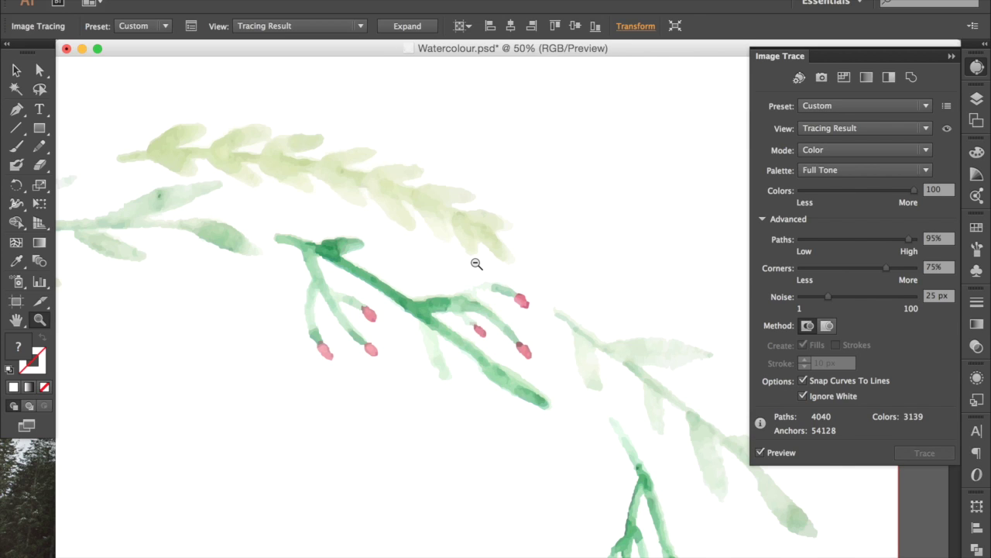
alt+click(369, 381)
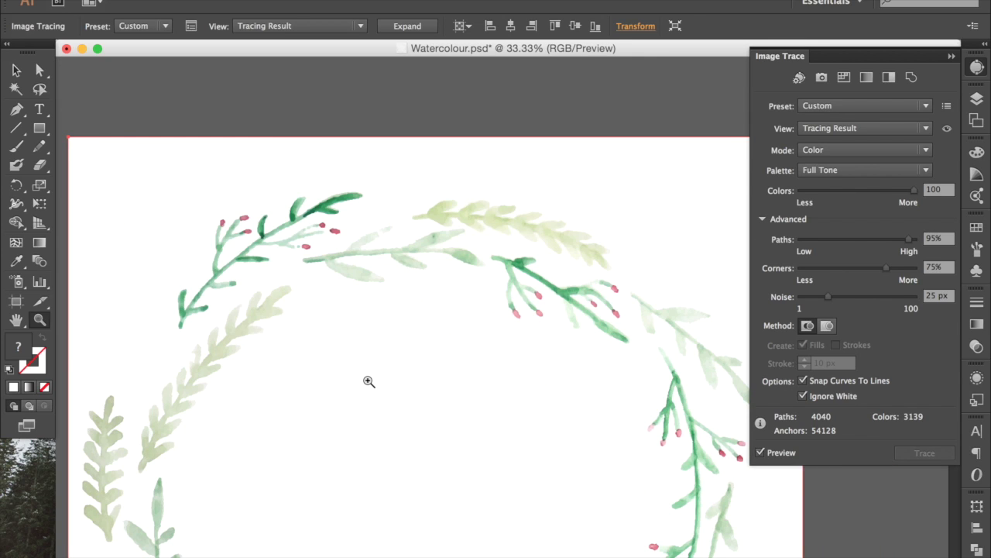
alt+click(368, 381)
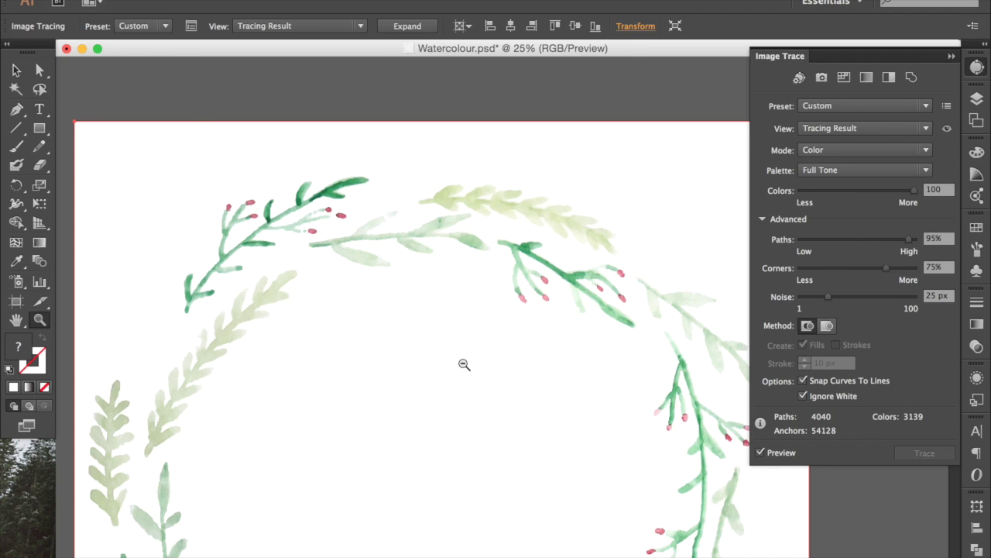
- Deselect the artwork and save it as Watercolour.psd.ai in Adobe Illustrator format
alt+click(464, 364)
key(v)
key(ctrl+shift+a)
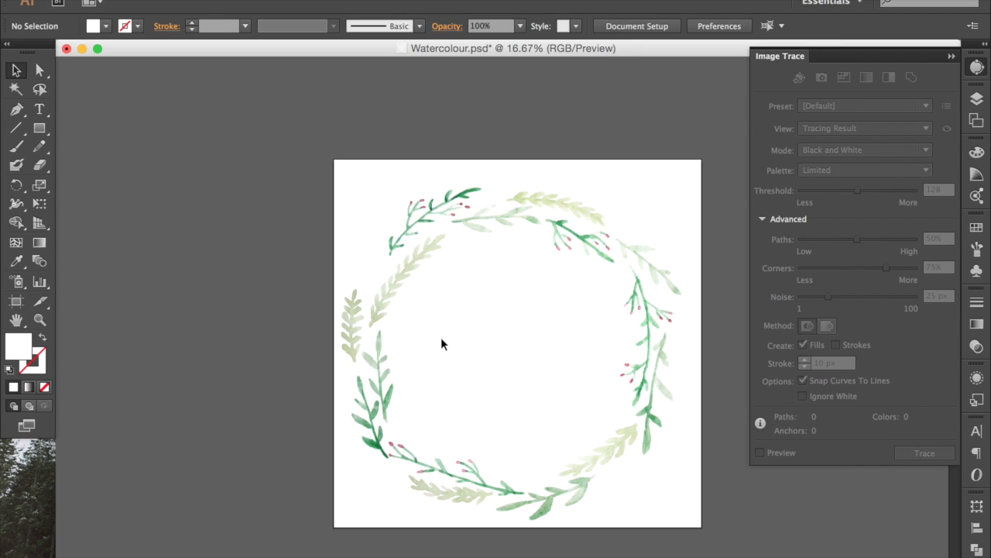
key(super+shift+s)
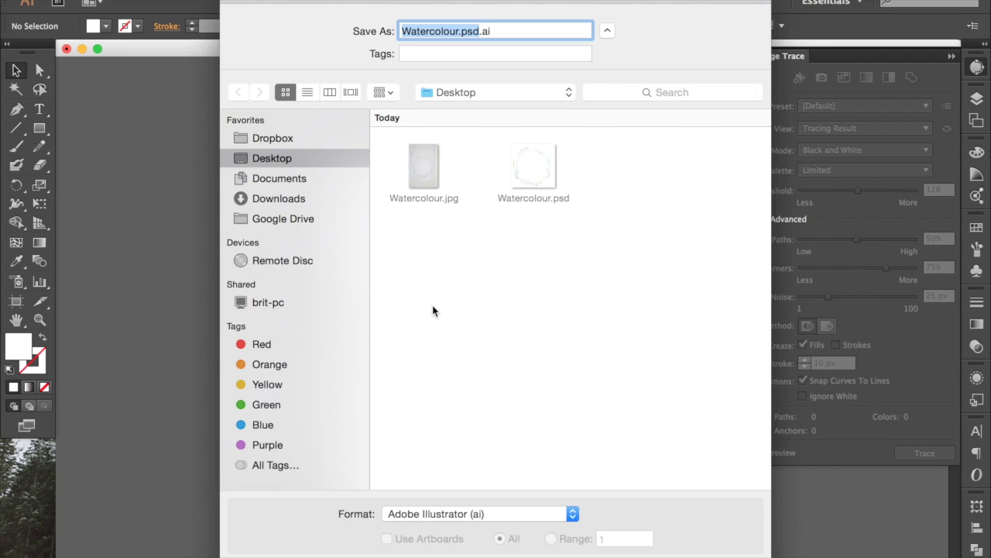
key(Return)
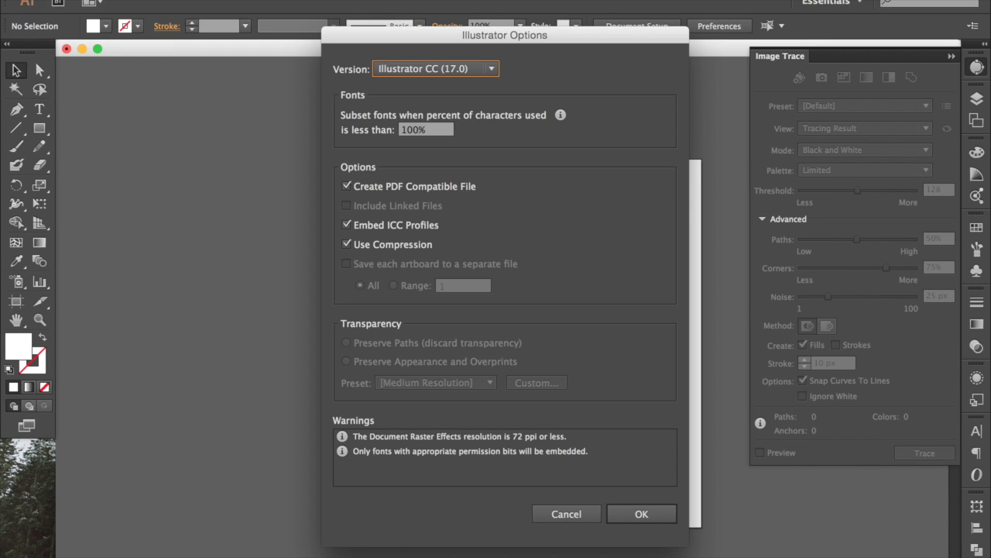
key(Return)
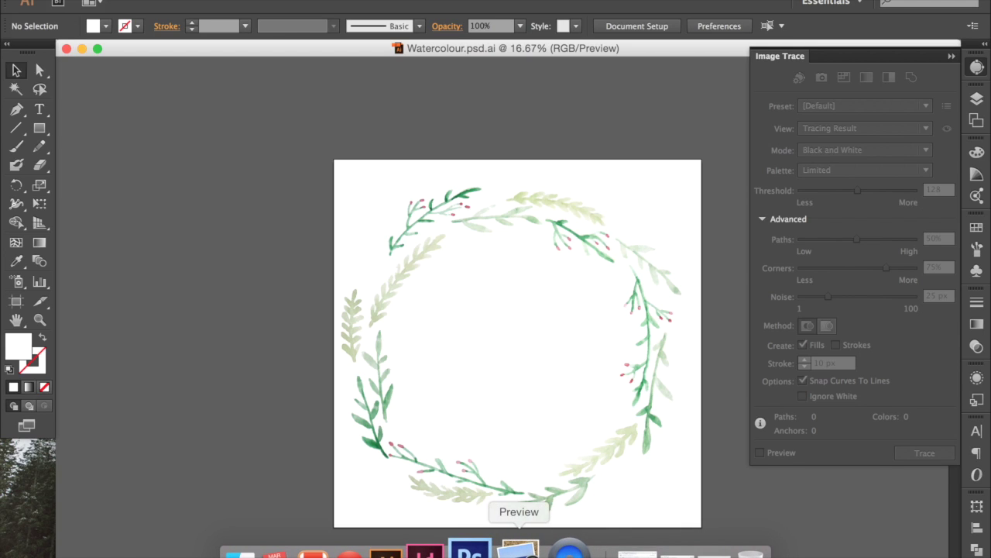
click(543, 552)
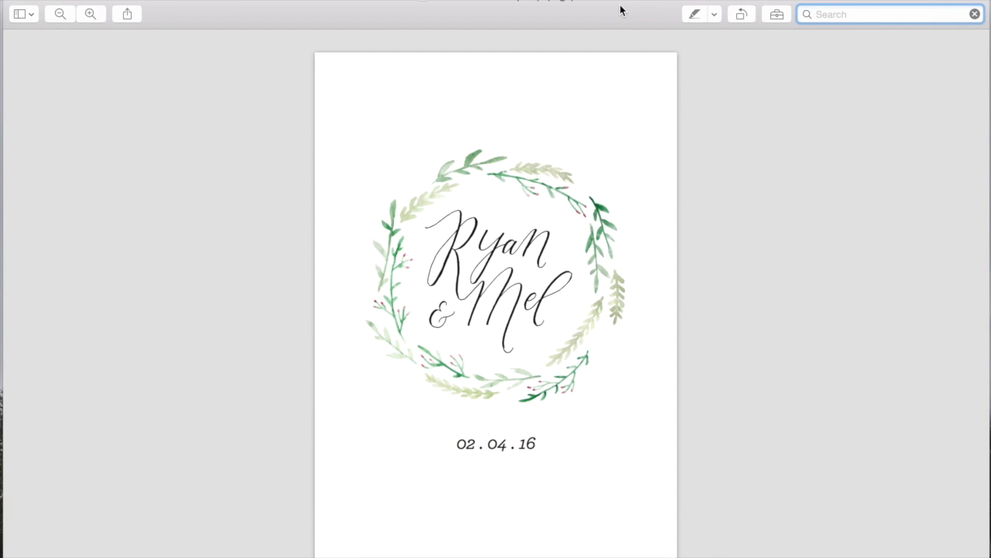
- Click the page in Preview to take focus off the search field
click(617, 264)
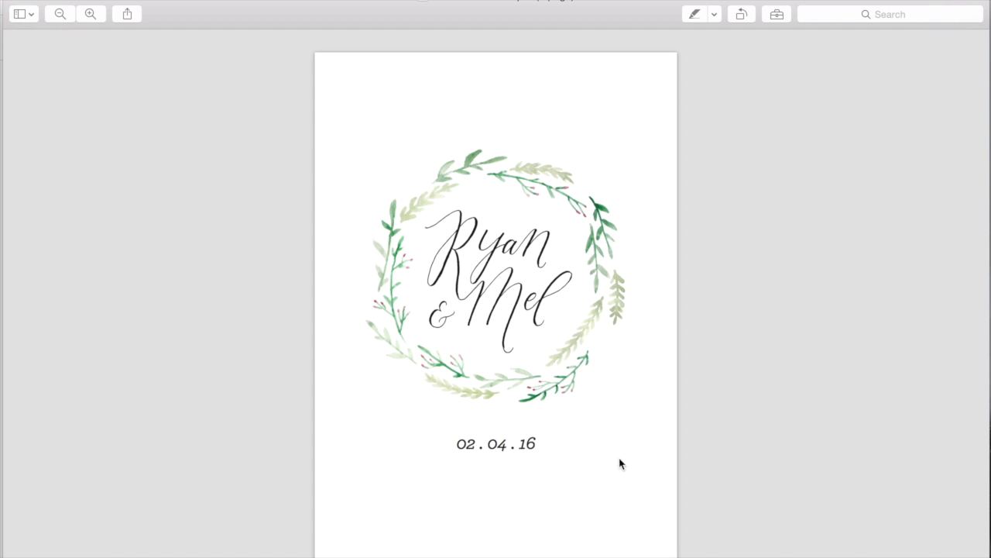
- Bring Google Chrome to the front from the Dock to show the Contact page
mouse_move(465, 555)
click(411, 550)
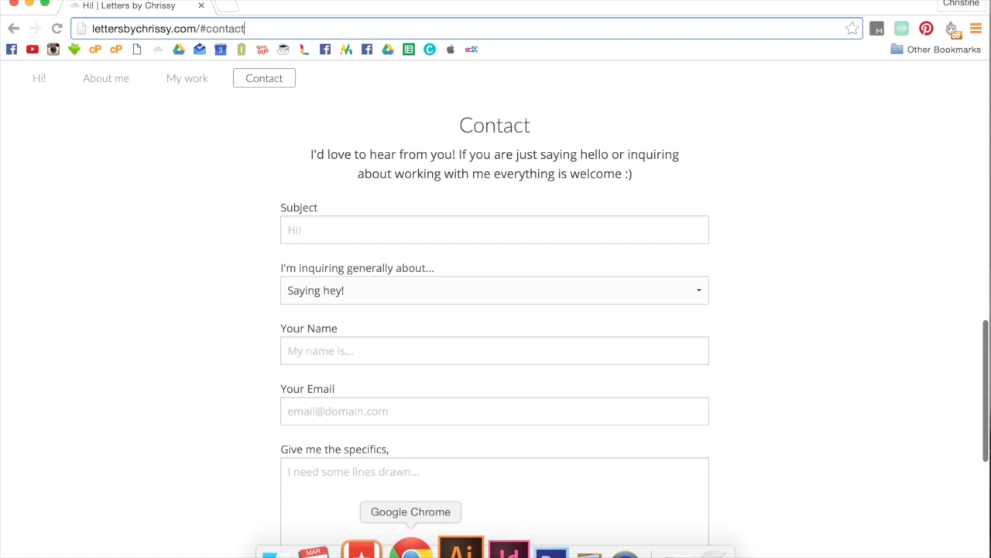